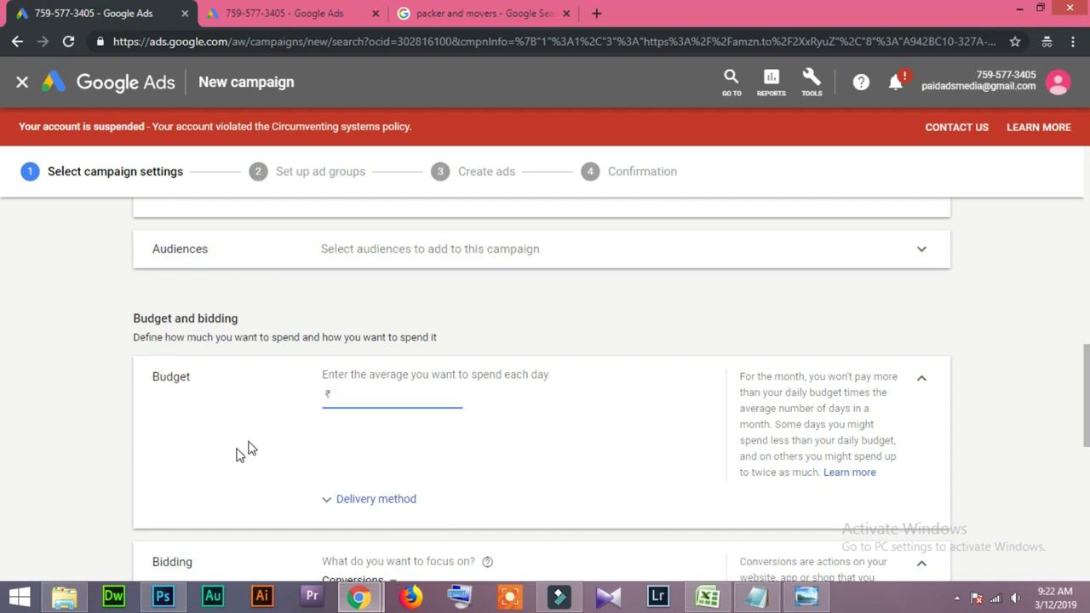
- Switch to the Google Ads Info workbook in Excel and set the keyword table E61:G63 to font size 28
click(365, 397)
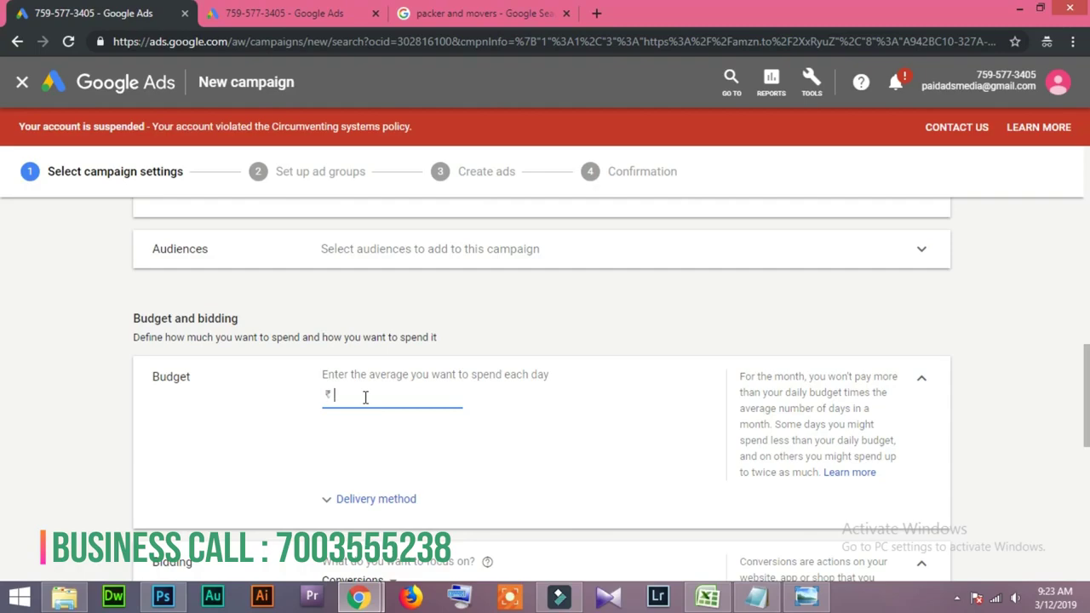
click(365, 397)
click(707, 596)
drag(558, 305, 774, 326)
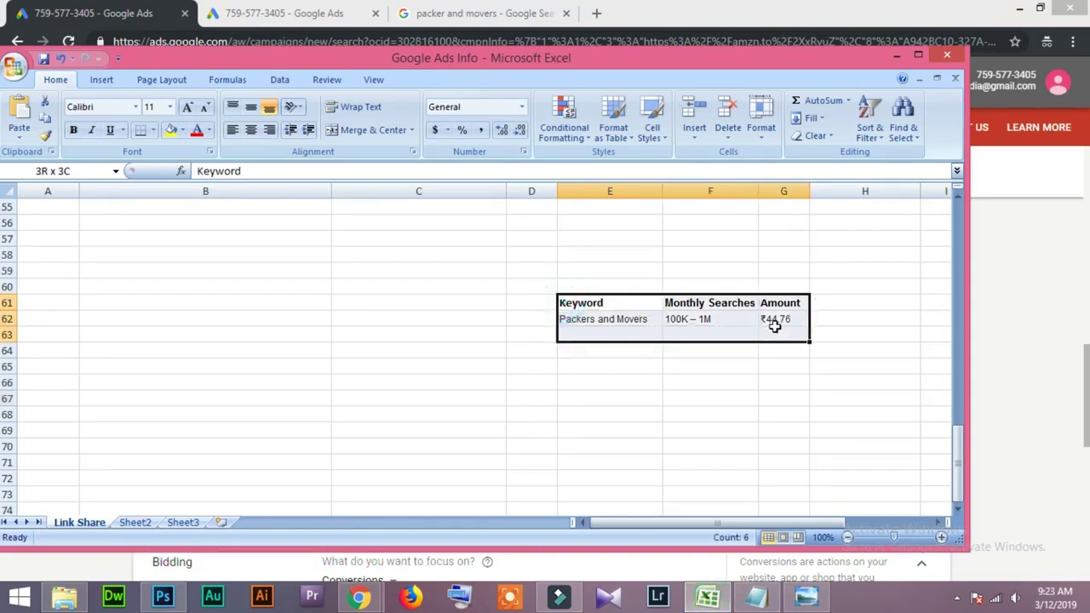
click(169, 107)
click(151, 287)
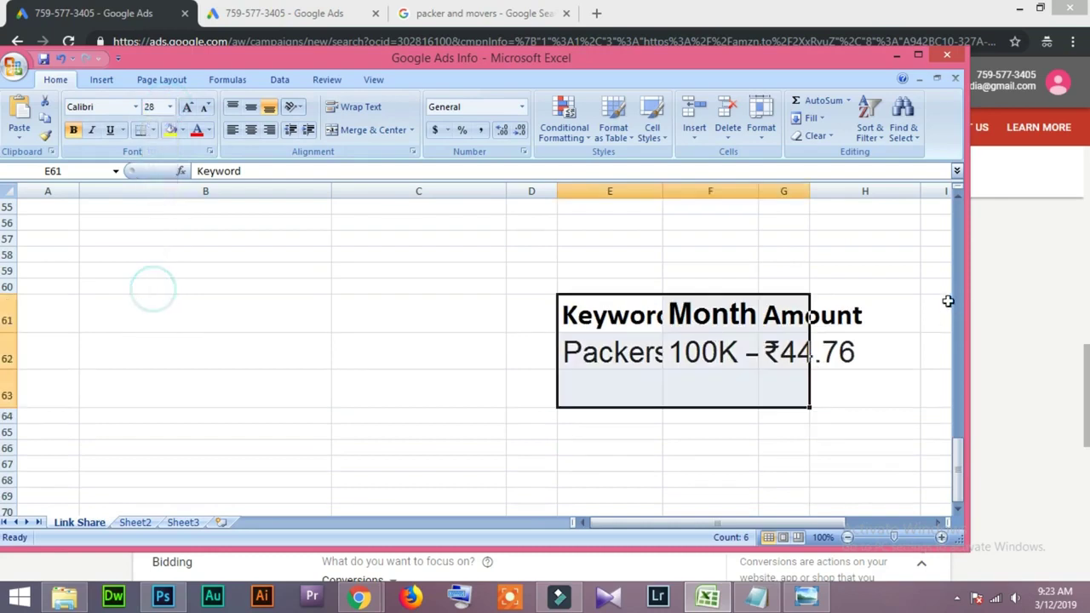
- Widen the Excel window, collapse columns C and D, and widen columns E, F and G to fit the enlarged table text
drag(966, 158, 1072, 160)
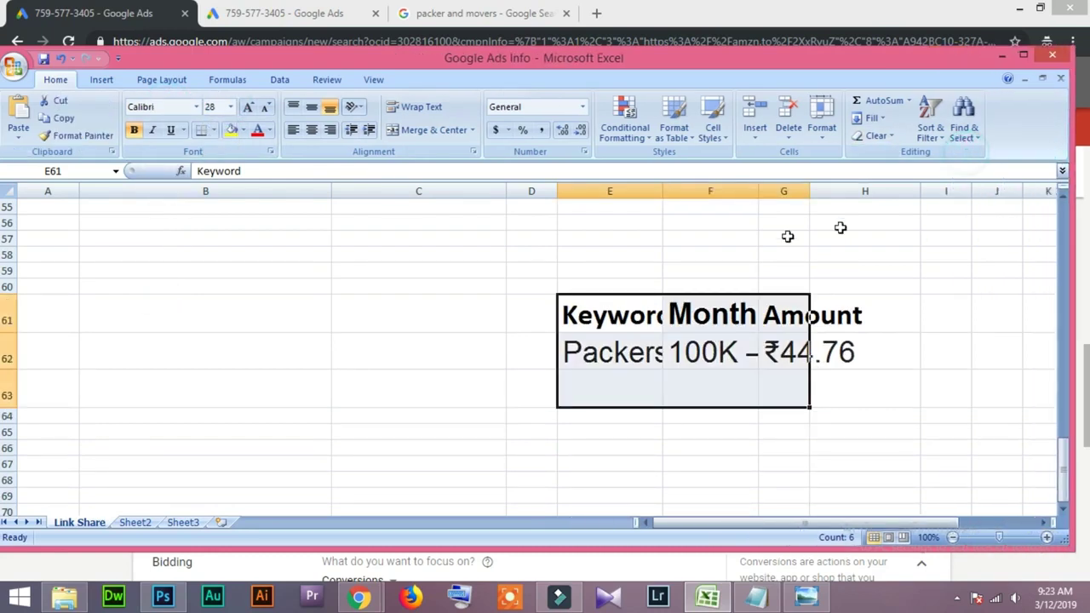
drag(556, 191, 293, 193)
drag(397, 189, 604, 193)
click(579, 365)
drag(701, 190, 938, 213)
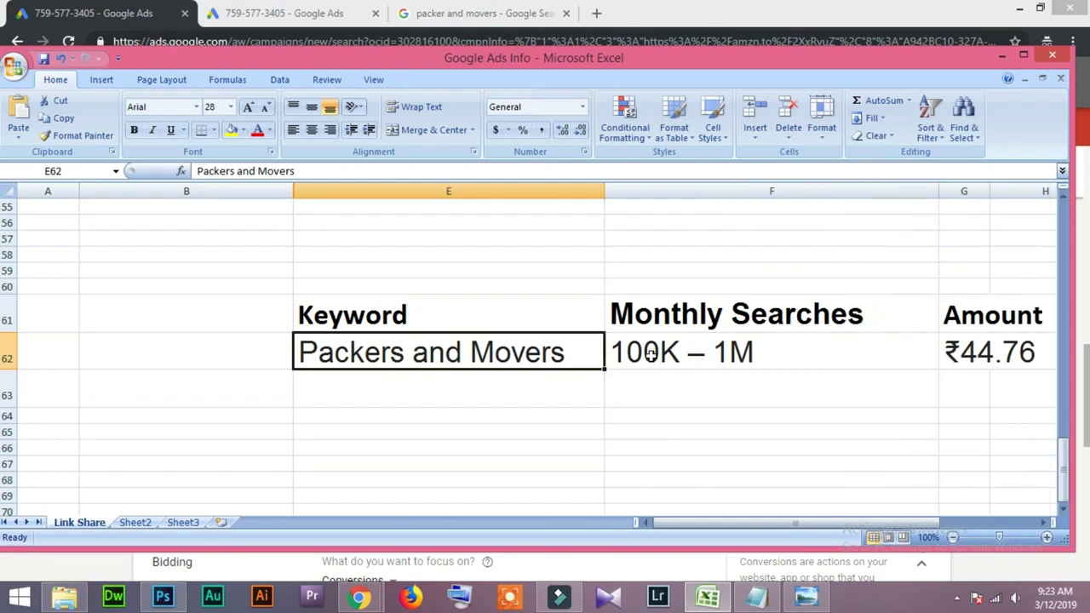
drag(702, 523, 739, 523)
drag(928, 191, 1015, 309)
click(940, 353)
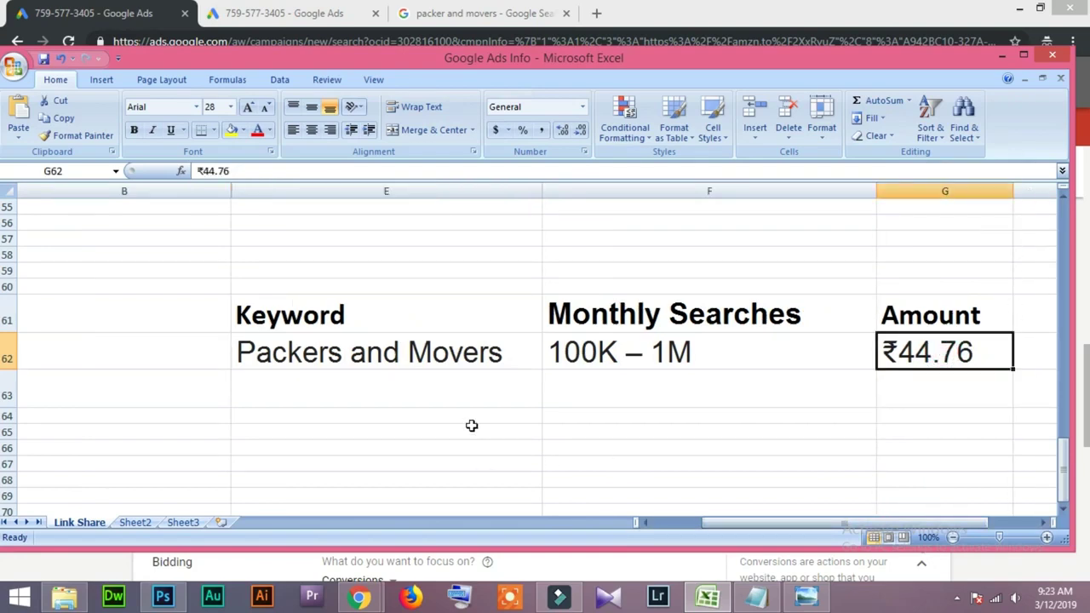
- Calculate the daily budget in F65 with the formula =100*44.76
click(603, 424)
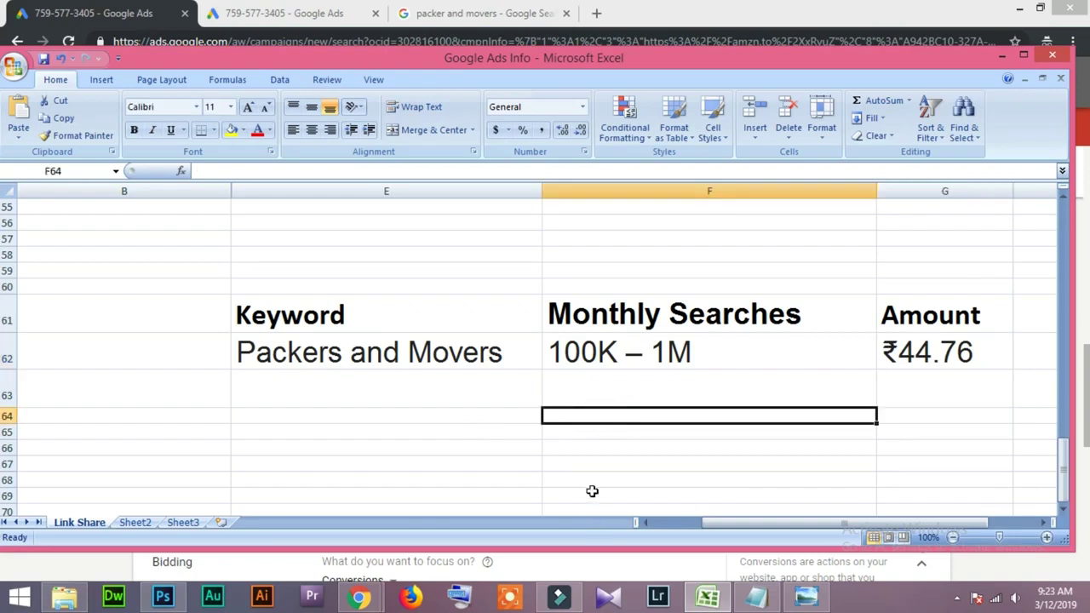
click(418, 349)
click(643, 431)
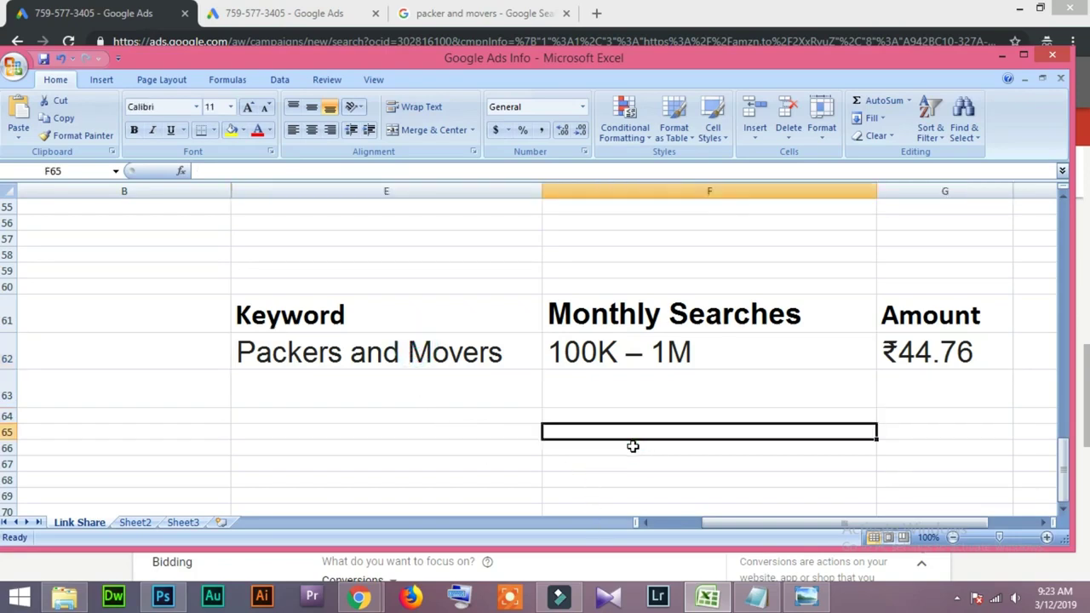
text(=)
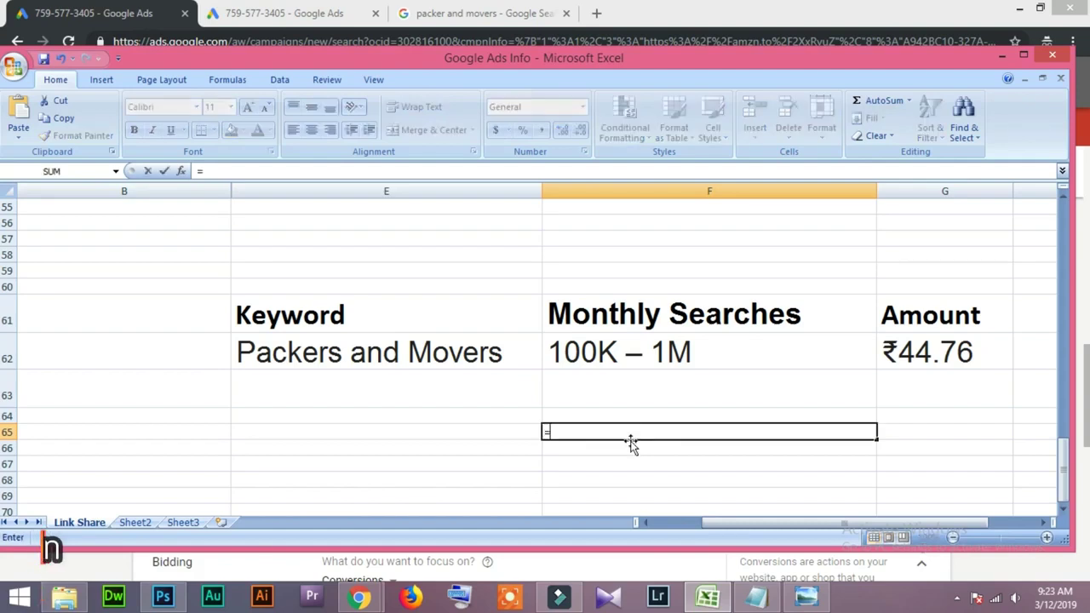
text(100)
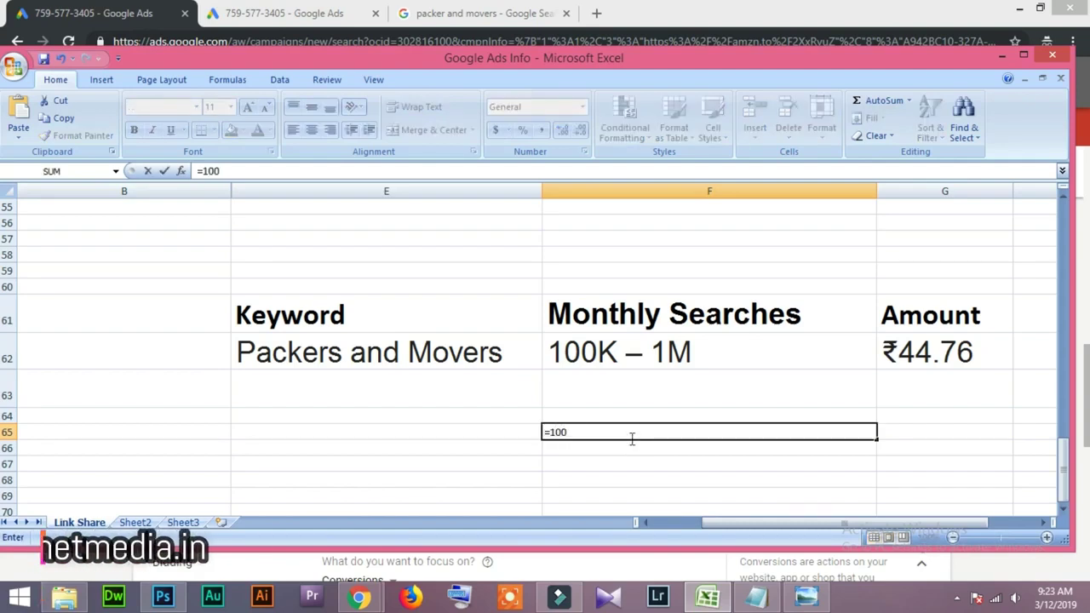
text(*44.76)
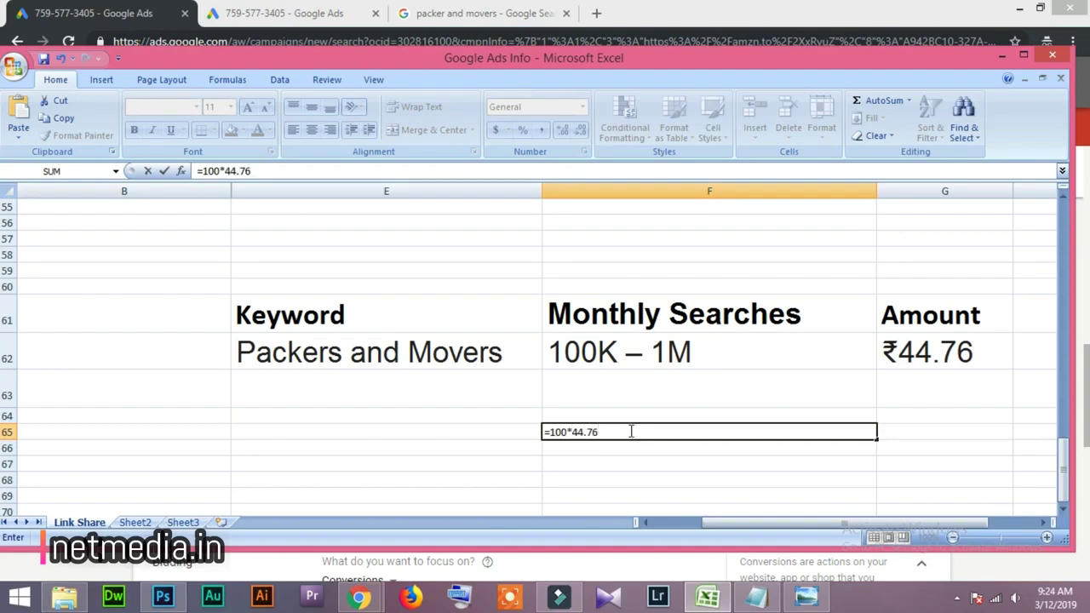
key(Return)
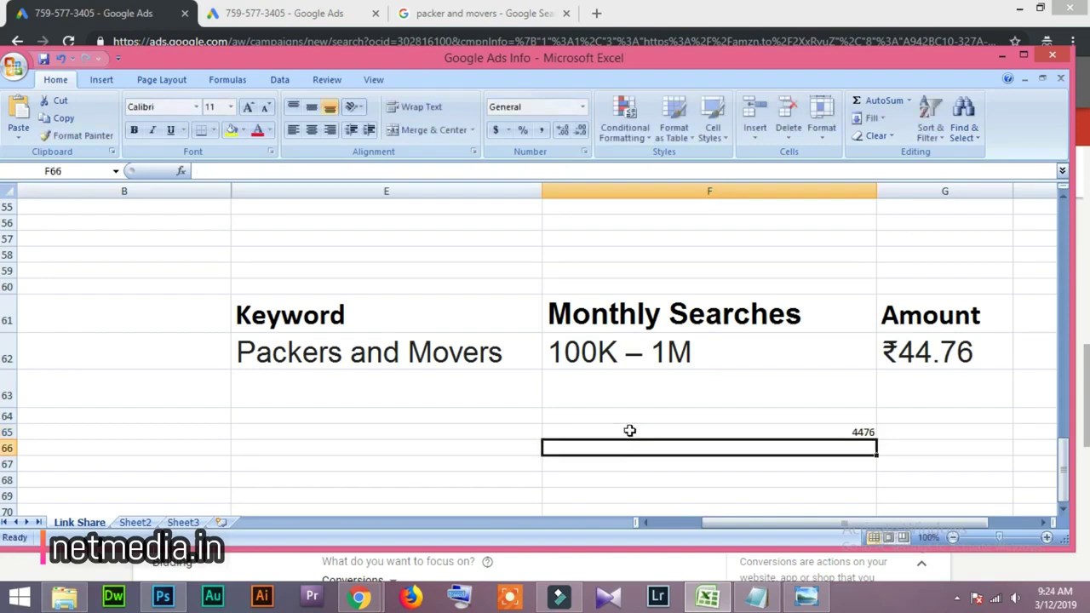
- Calculate the monthly budget in F66 with the formula =4476*30.4
click(681, 432)
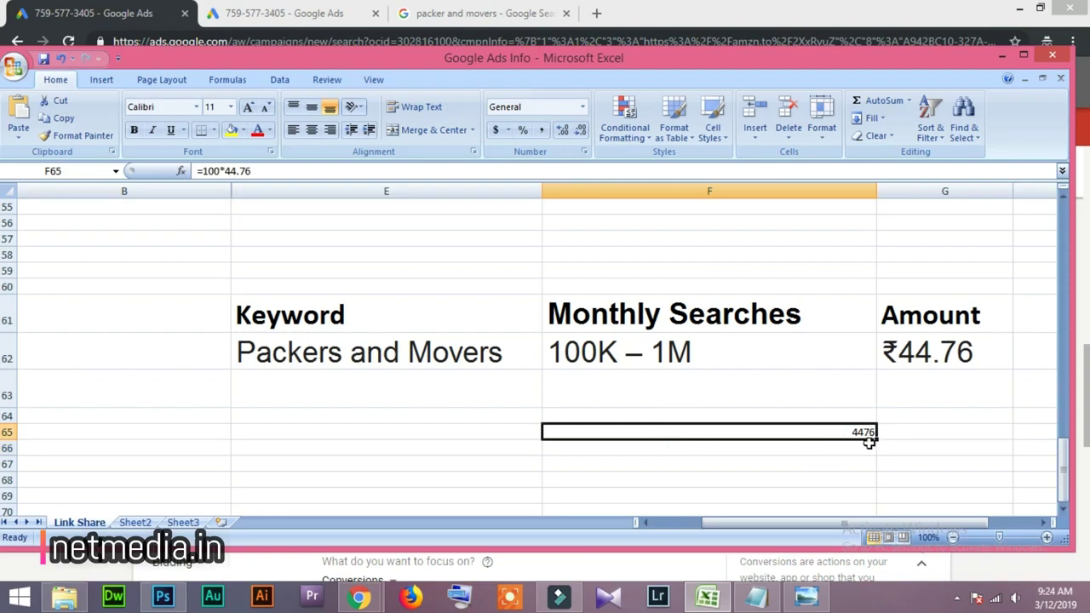
click(824, 447)
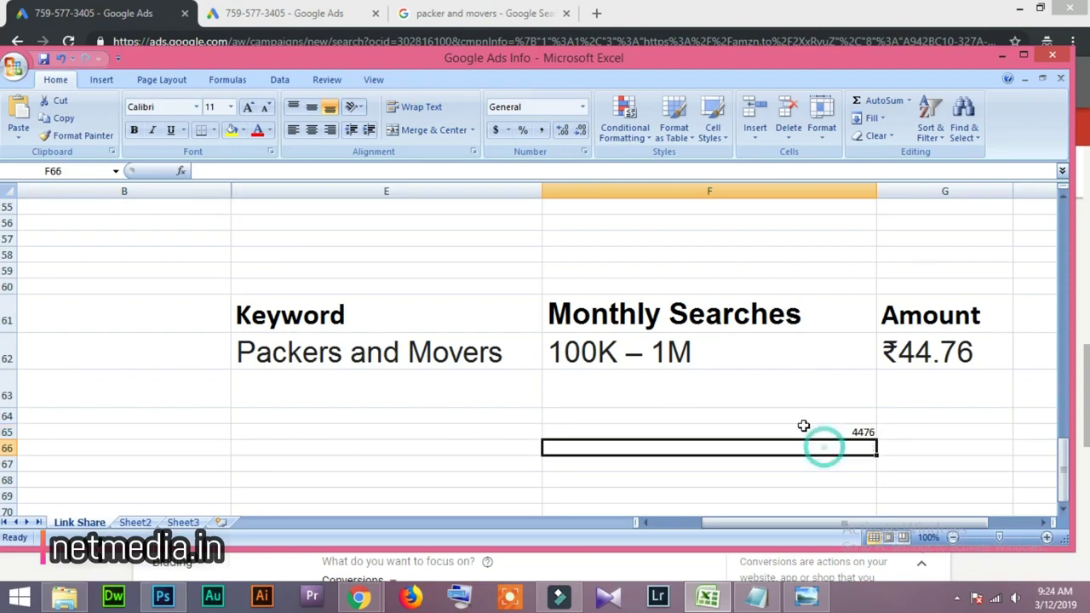
text(=)
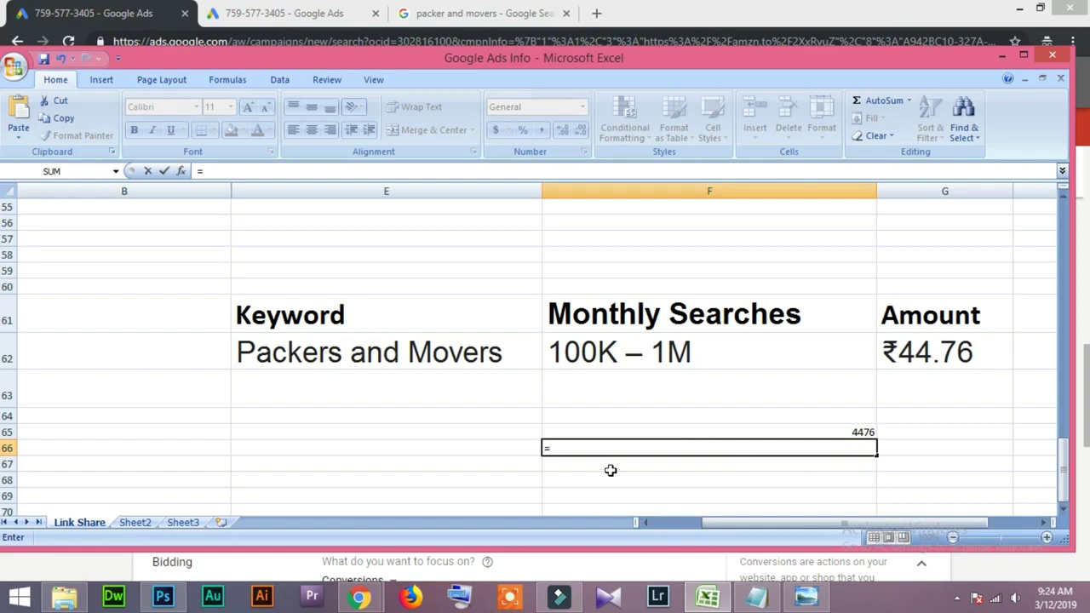
text(4476*30.4)
key(Return)
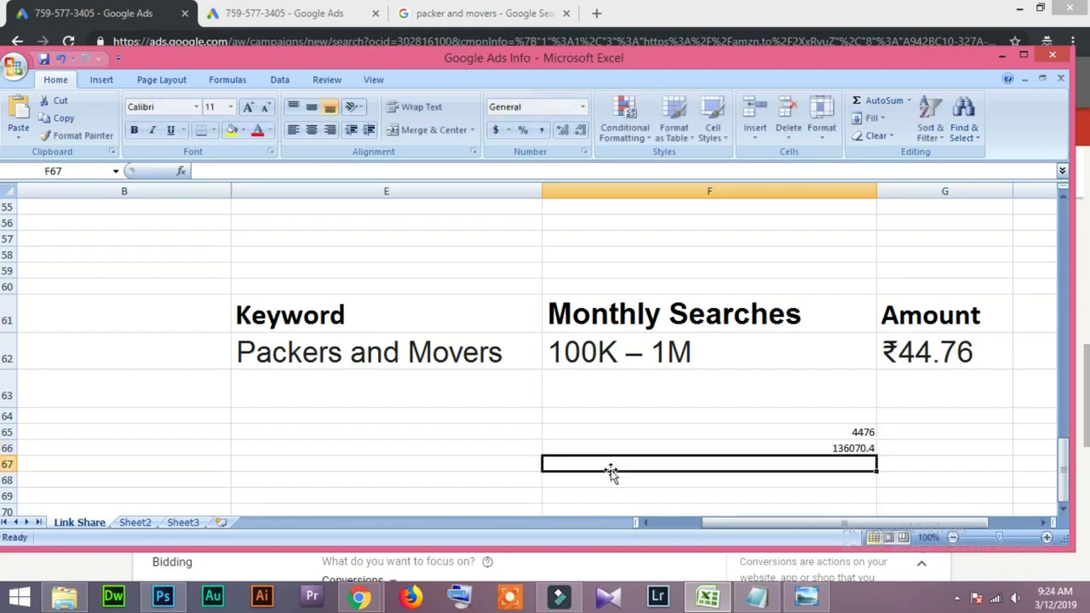
click(706, 452)
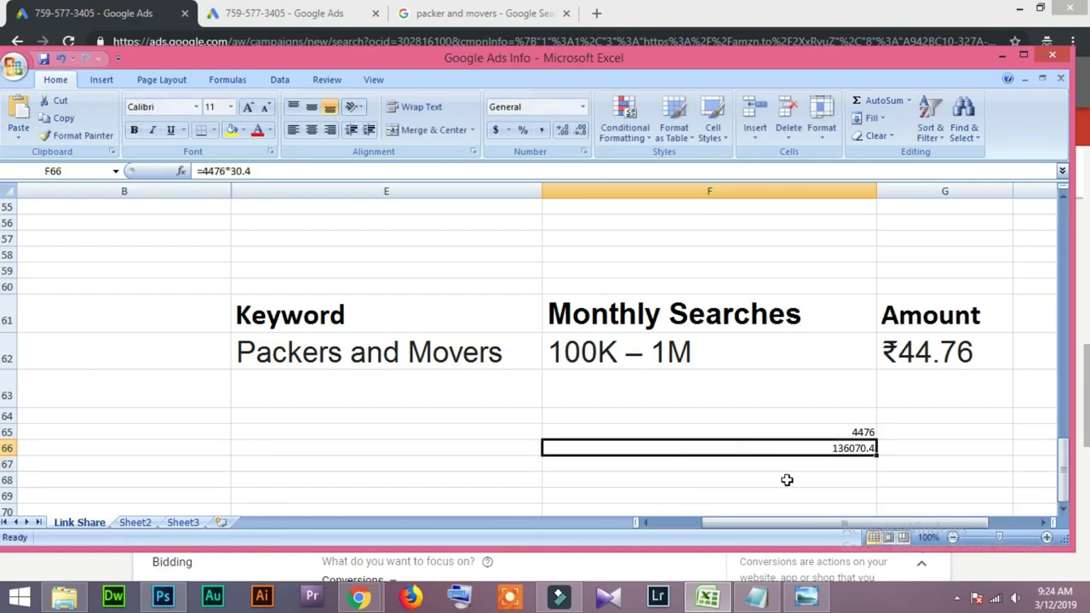
click(504, 351)
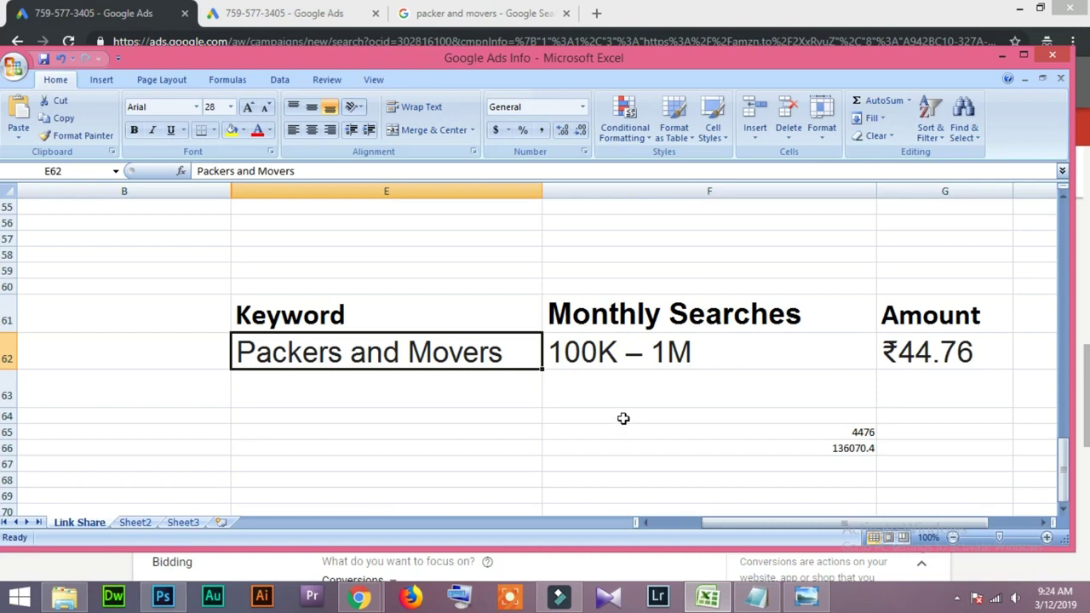
drag(453, 384, 467, 475)
click(687, 410)
drag(477, 386, 470, 489)
click(622, 416)
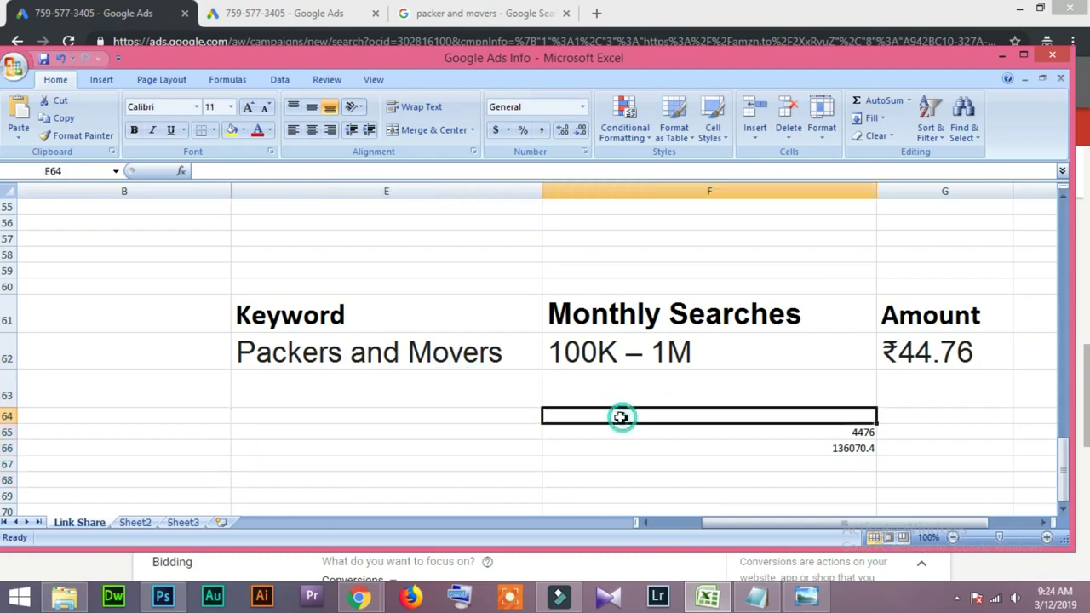
click(827, 448)
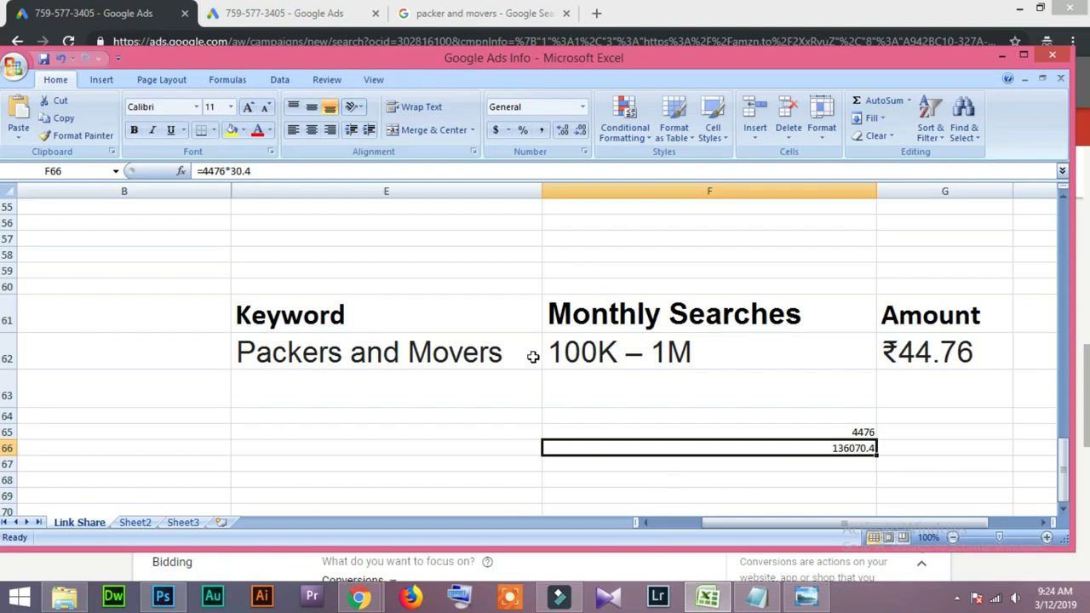
click(622, 353)
- Copy the Packers and Movers keyword from E62 into E66 and extend it to "Packers and Movers Pune"
click(522, 356)
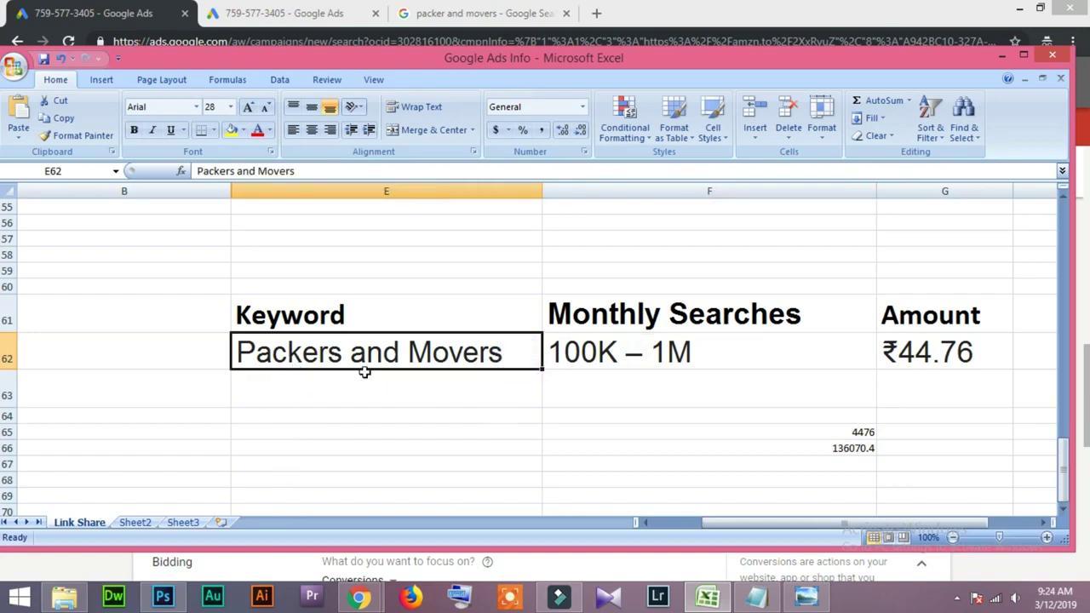
key(ctrl+c)
click(320, 451)
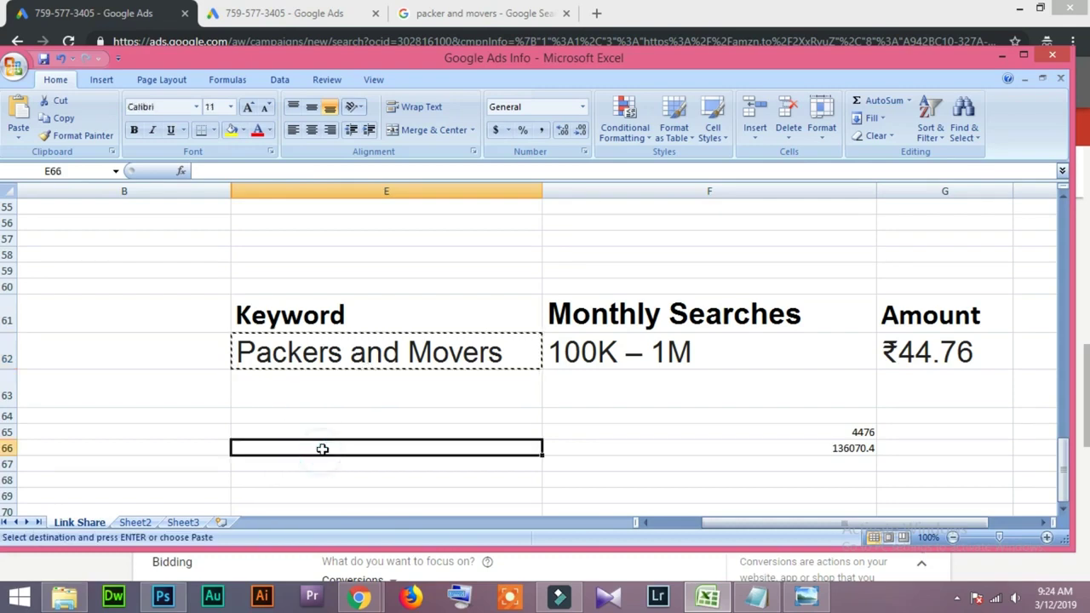
key(ctrl+v)
double_click(520, 461)
text(Del)
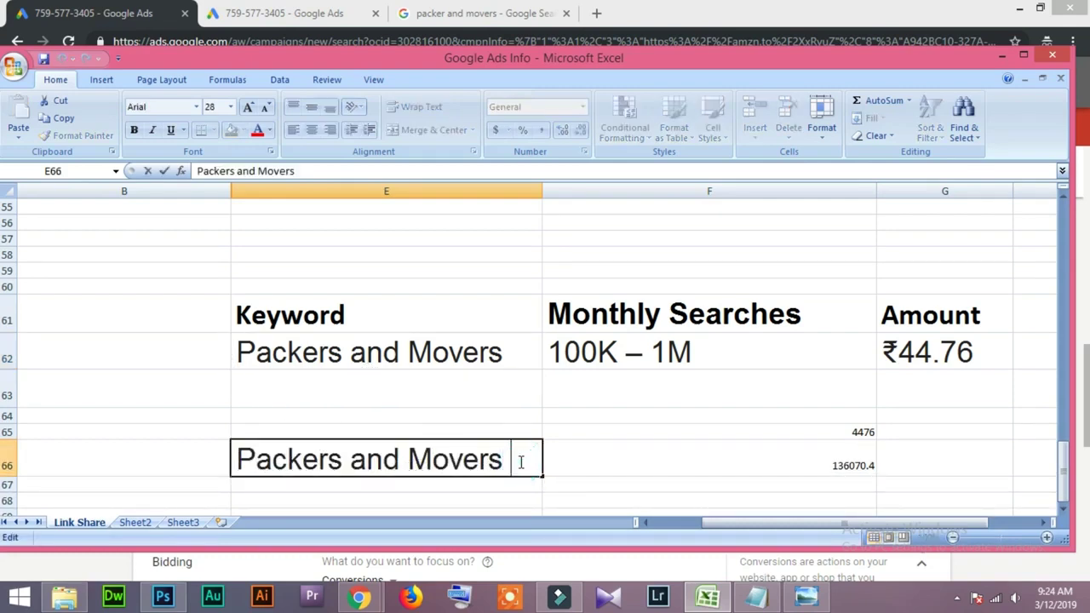
text(dhi)
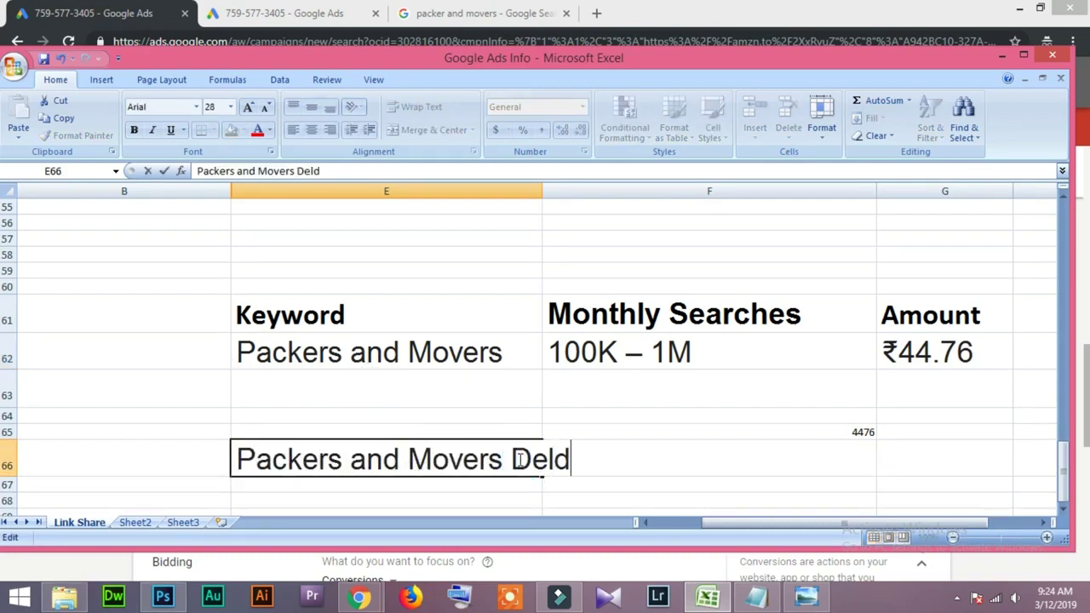
key(BackSpace)
key(BackSpace)
key(BackSpace)
key(BackSpace)
key(BackSpace)
key(BackSpace)
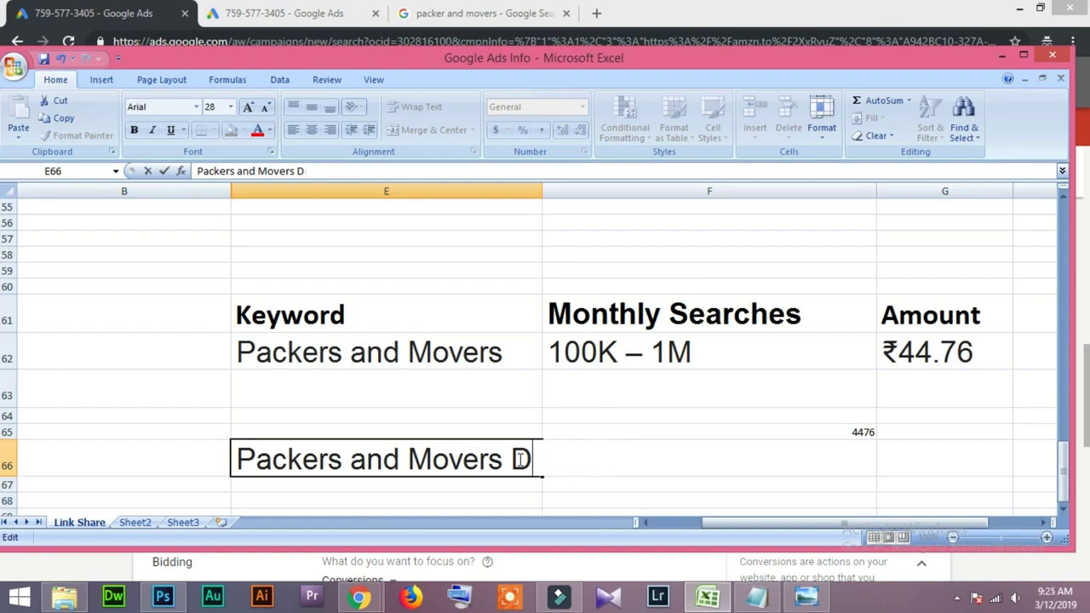
text(Pune)
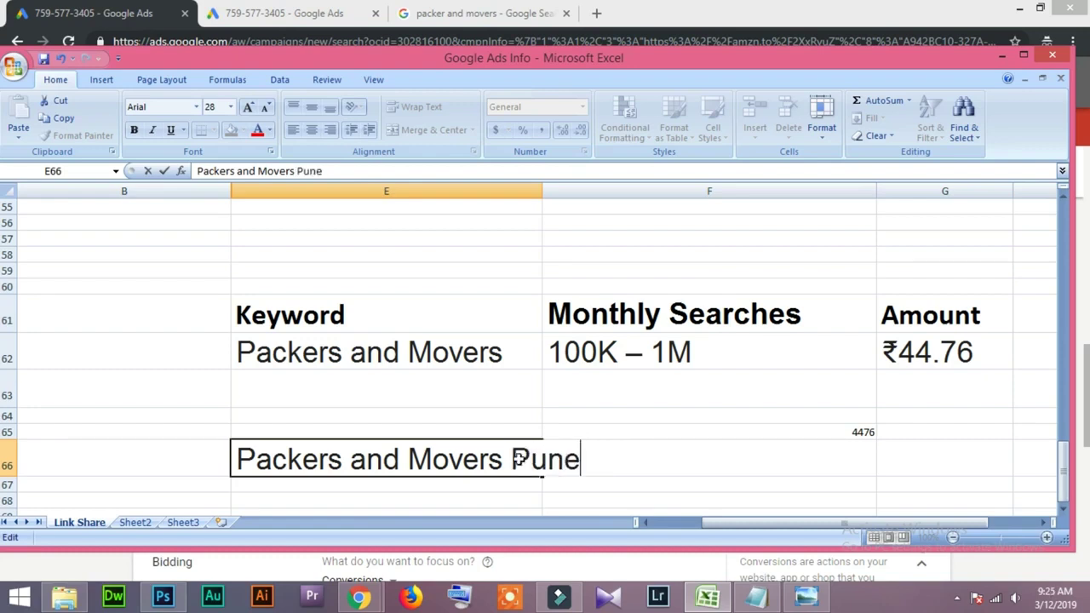
key(Return)
- Delete the "Packers and Movers Pune" keyword from E66
click(588, 355)
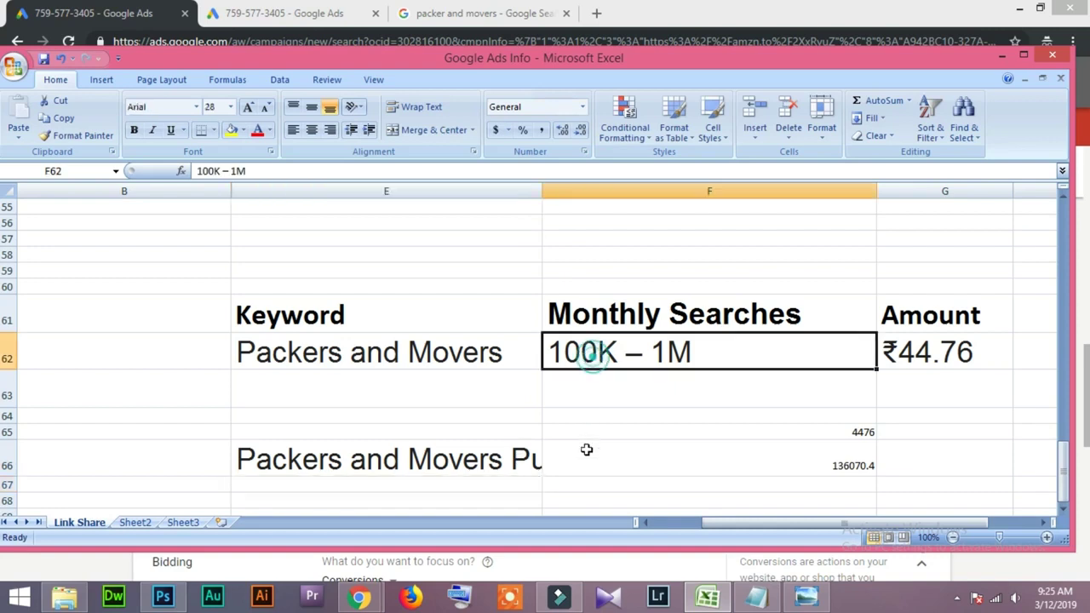
click(582, 452)
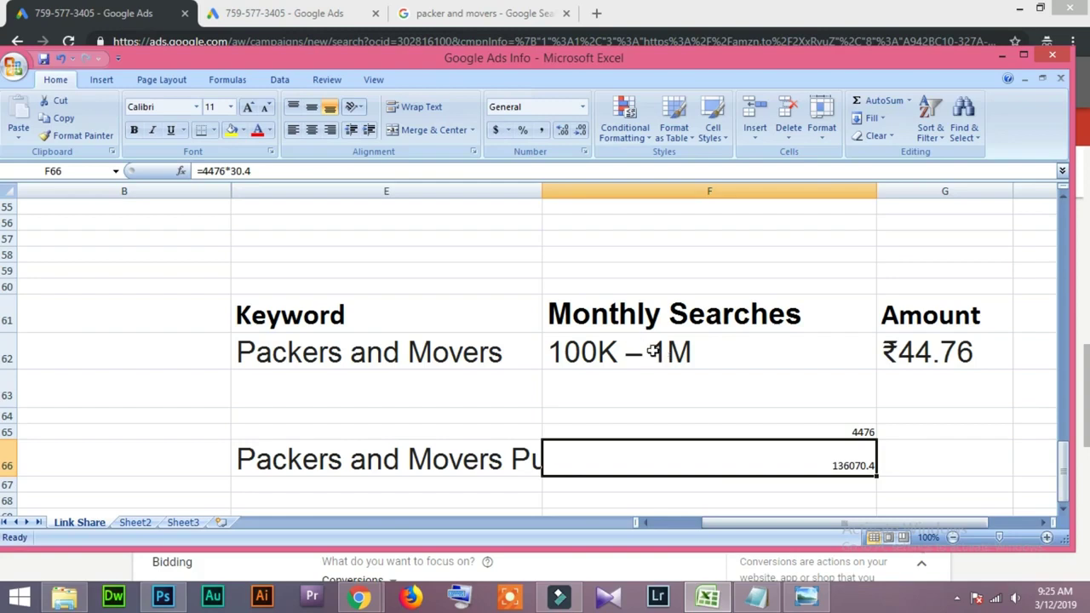
click(441, 458)
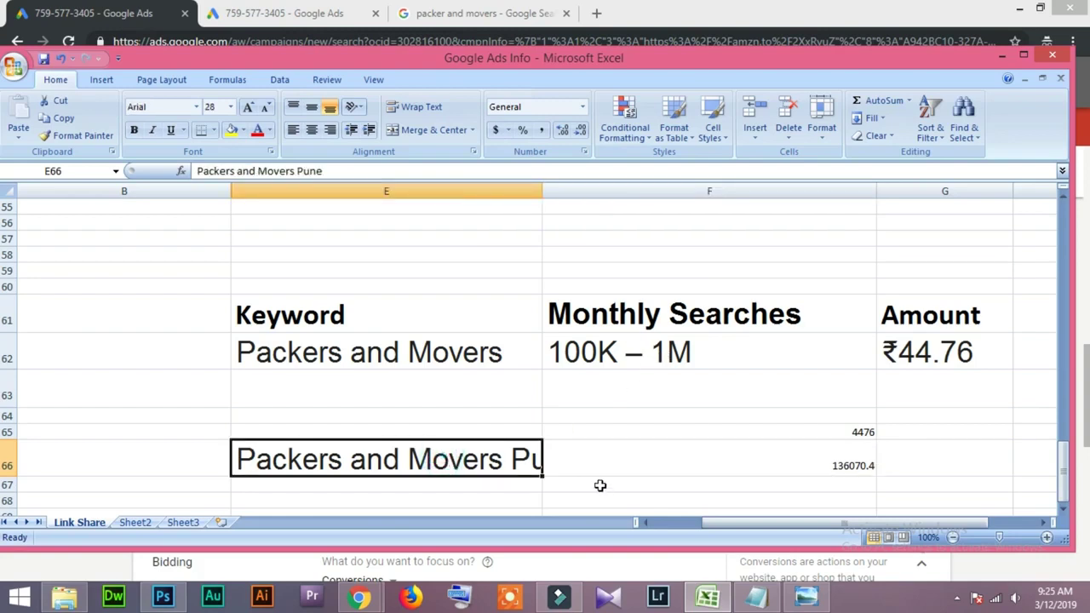
key(Delete)
- Format the budget calculation cells F64:F67 as bold with font size 26
drag(665, 418, 767, 478)
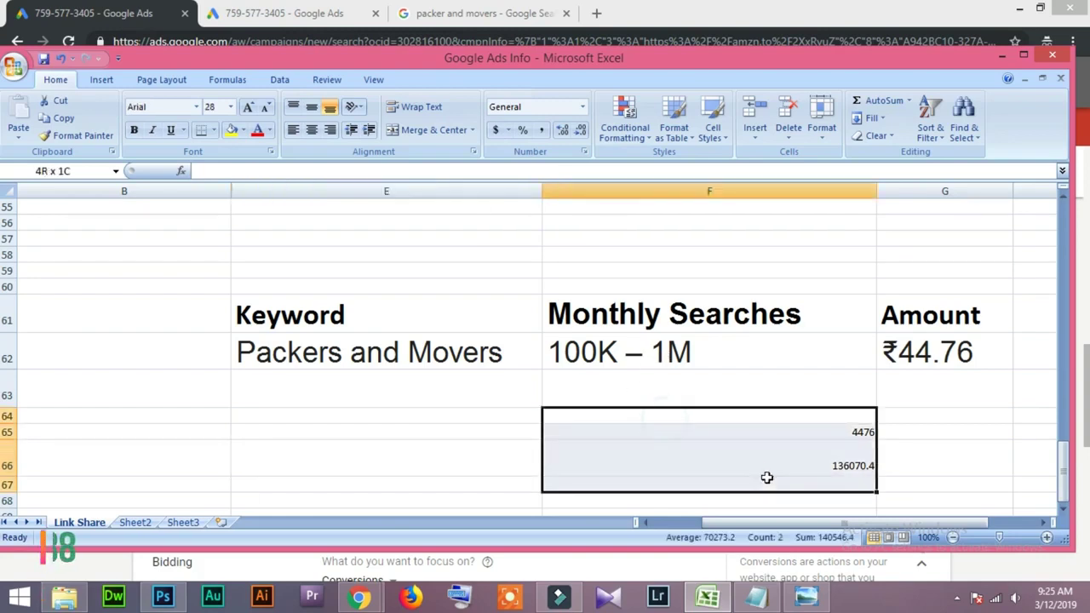
click(134, 129)
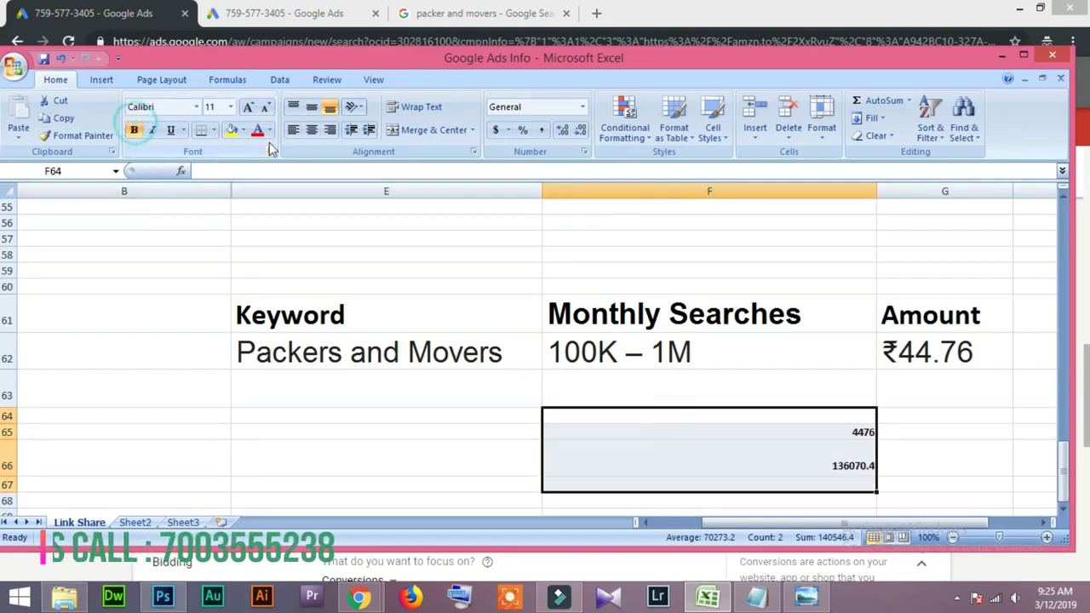
click(230, 107)
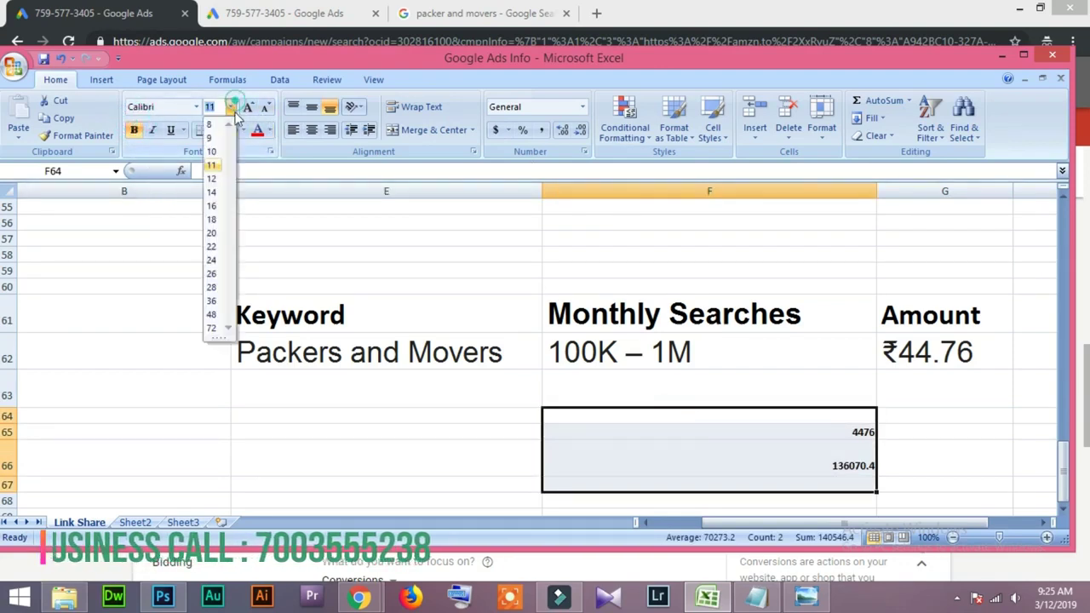
click(211, 275)
drag(713, 523, 773, 528)
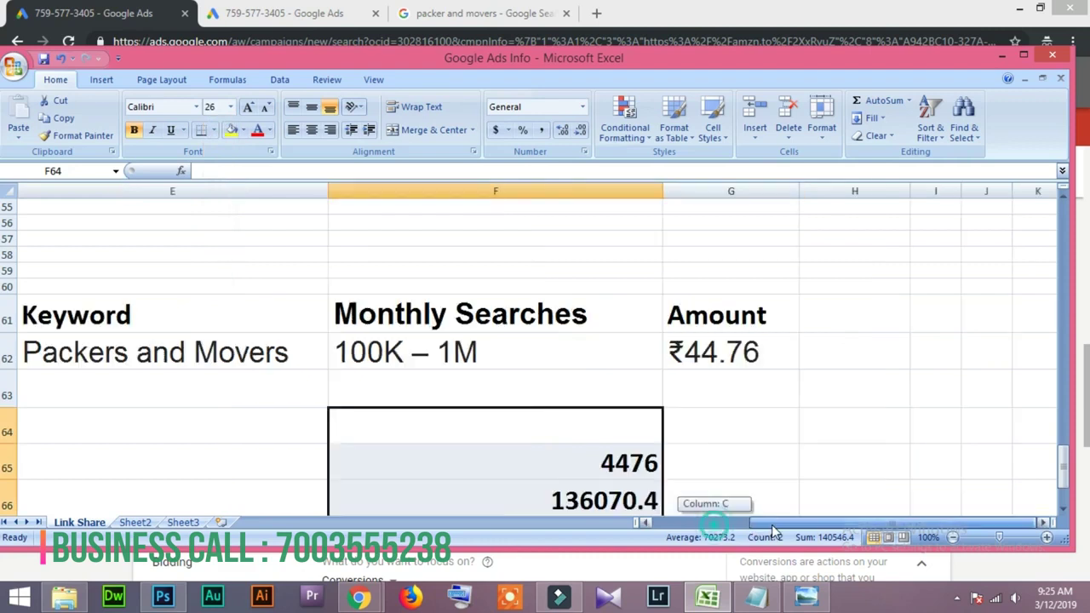
scroll(507, 388, down, 3)
click(620, 390)
click(519, 305)
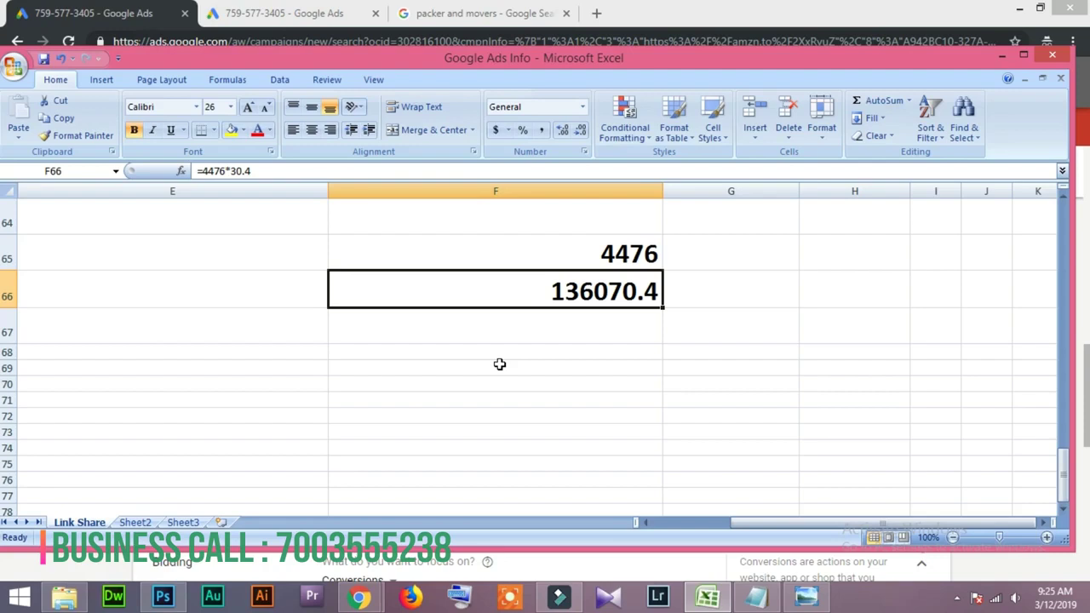
click(539, 385)
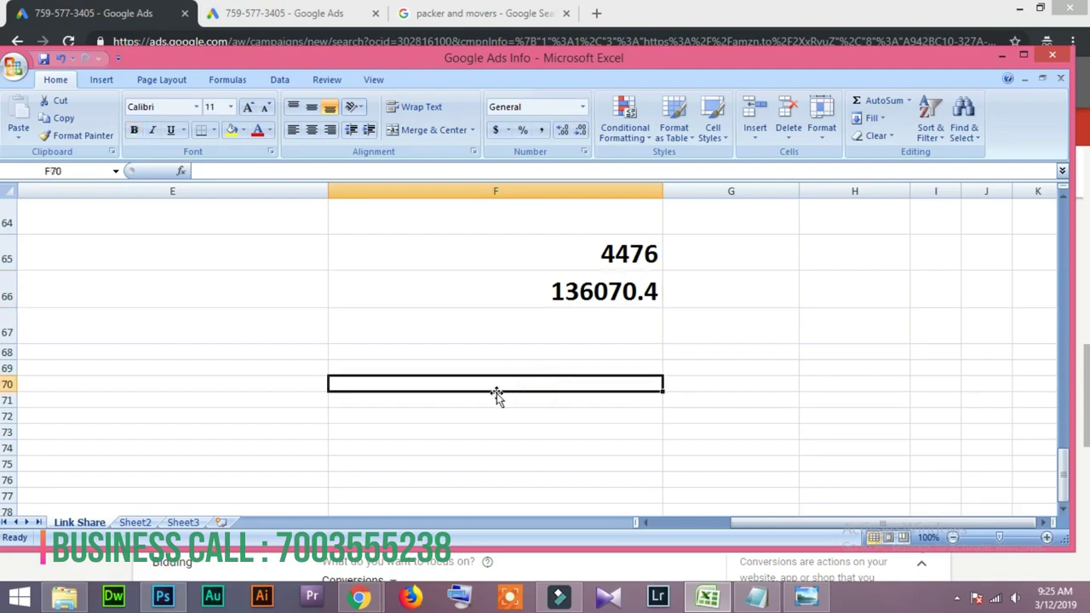
- Examine the keyword amount in G62 and the daily and monthly budget formulas in F65 and F66
scroll(497, 394, up, 2)
click(707, 304)
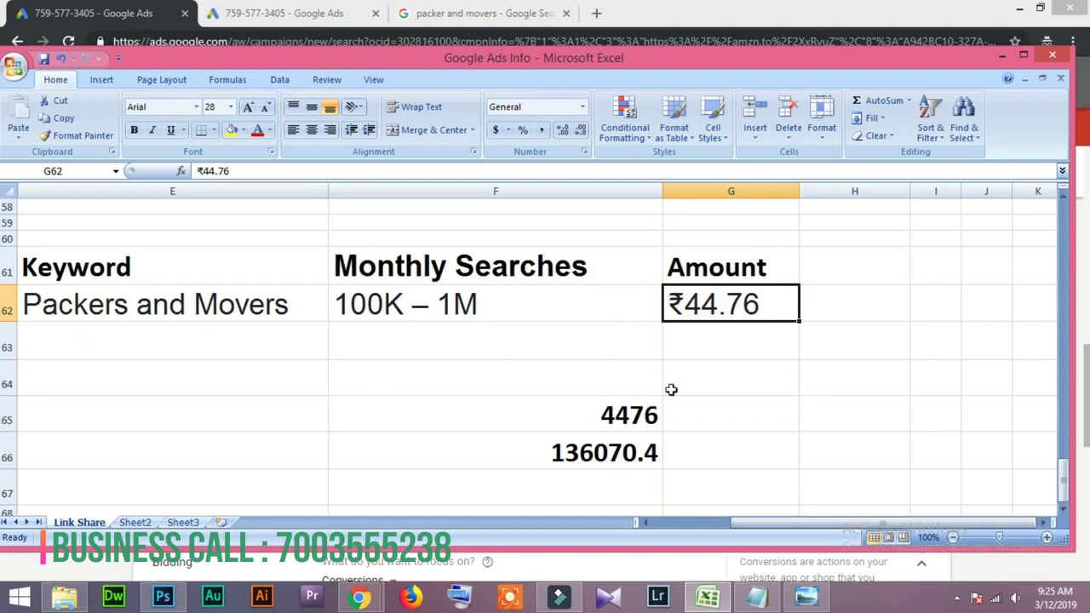
double_click(465, 427)
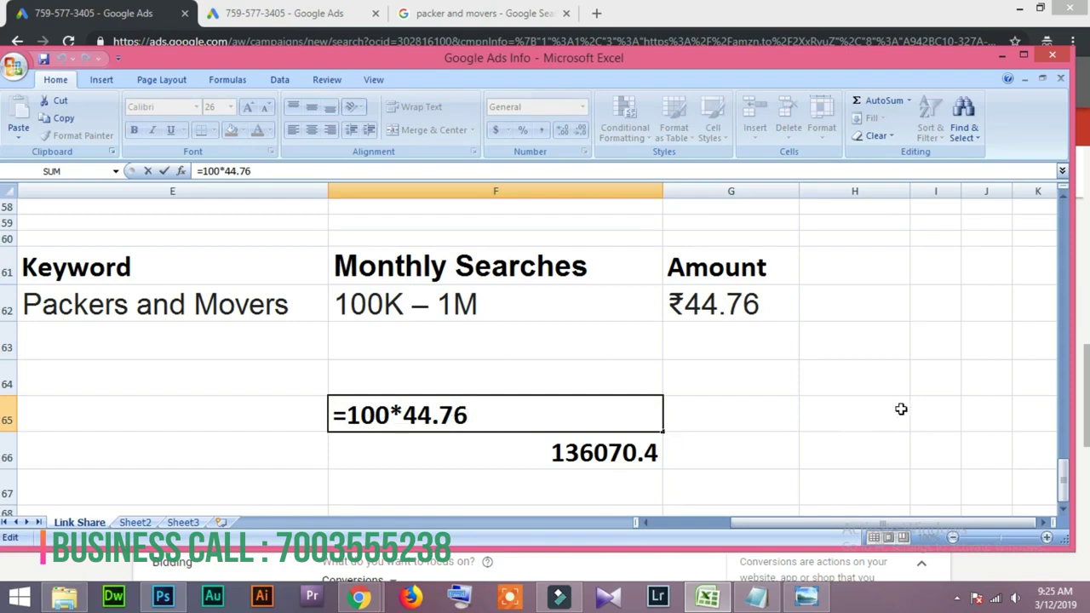
key(Return)
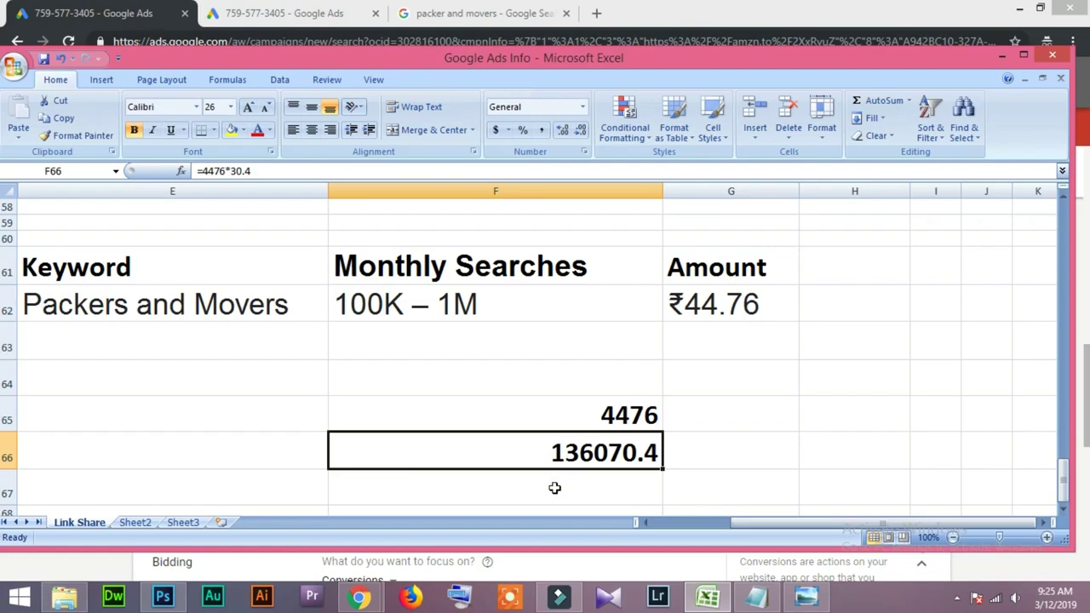
click(592, 454)
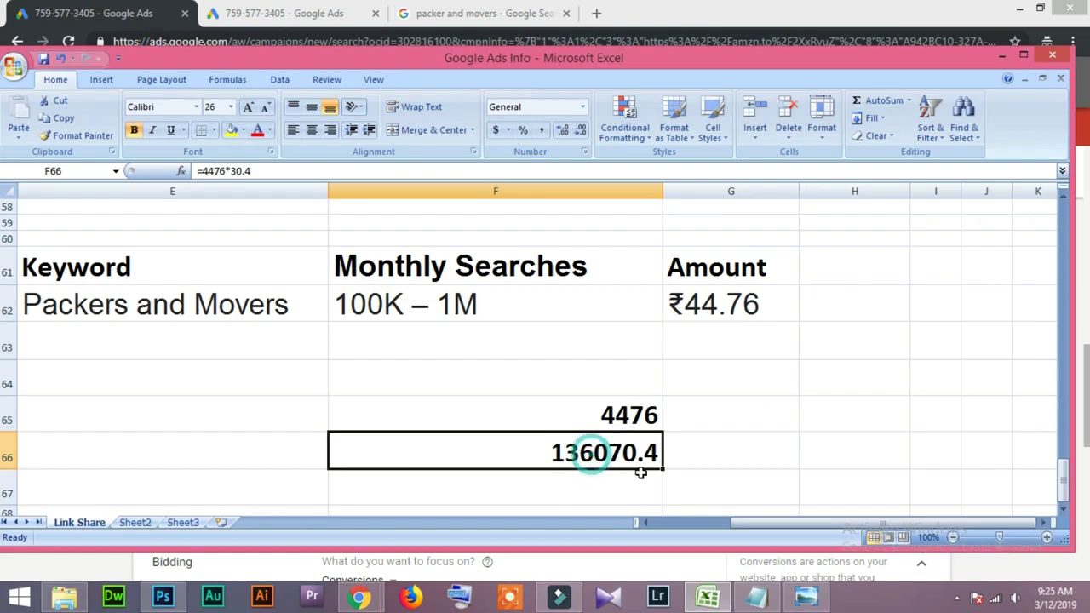
click(610, 422)
click(713, 422)
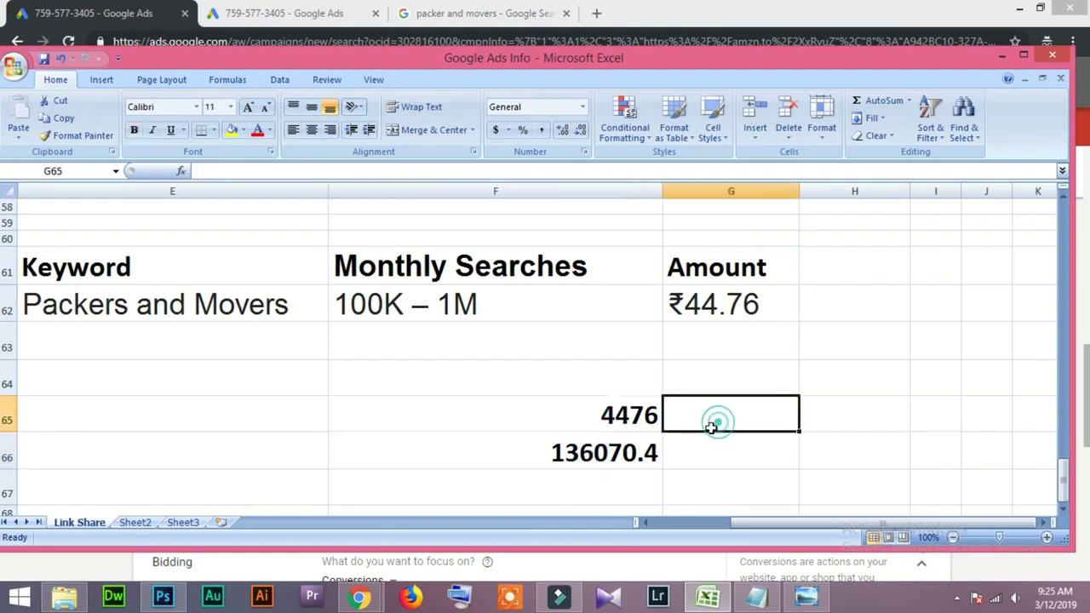
click(804, 420)
click(832, 411)
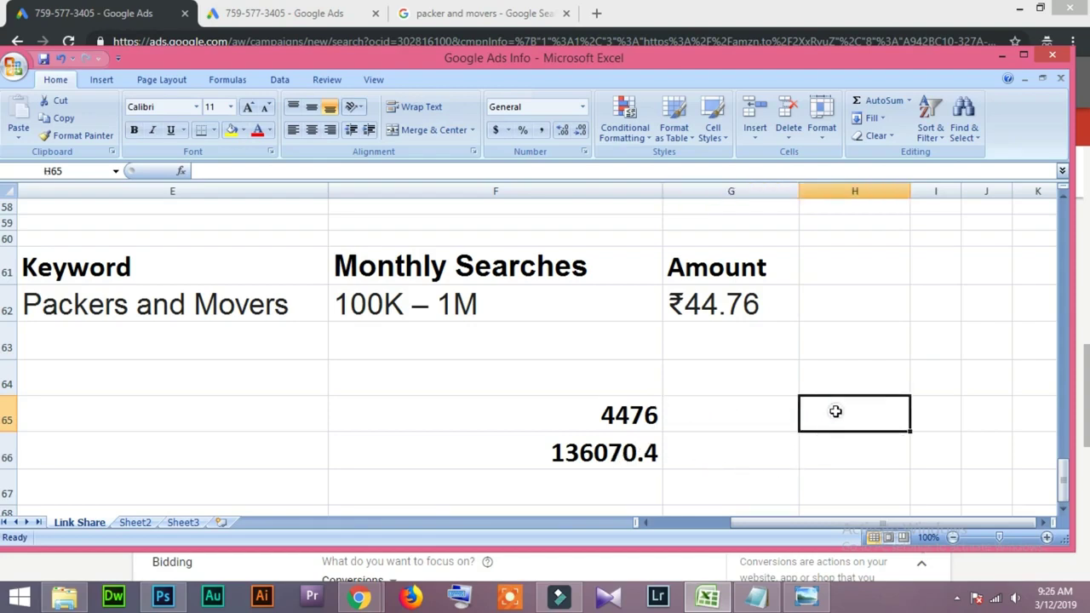
- Calculate ten times the daily budget in G65 with the formula =4476*10
click(742, 421)
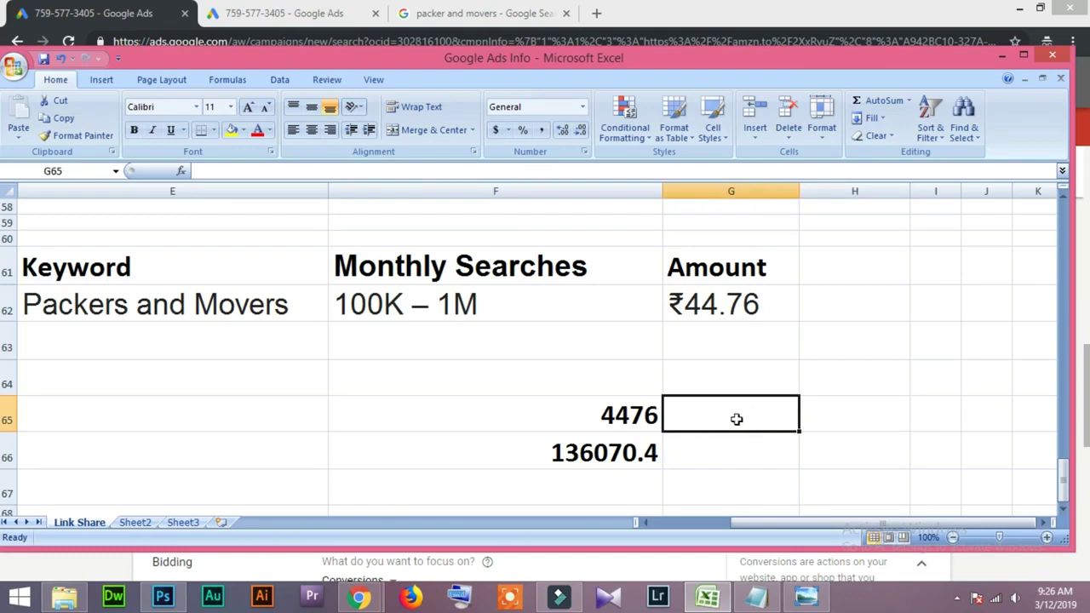
text(=)
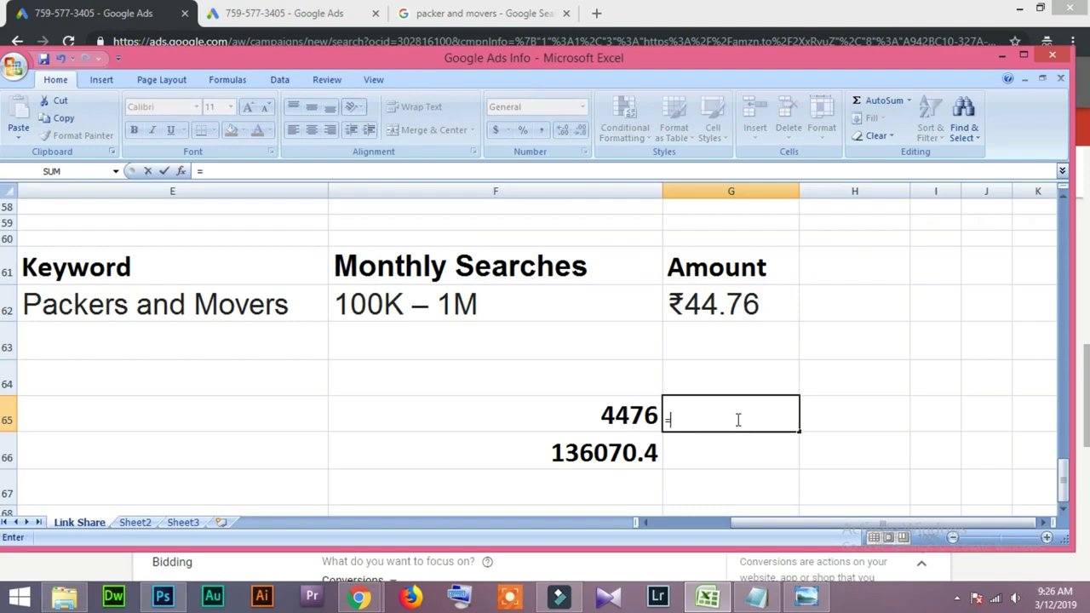
text(4476*10)
key(Return)
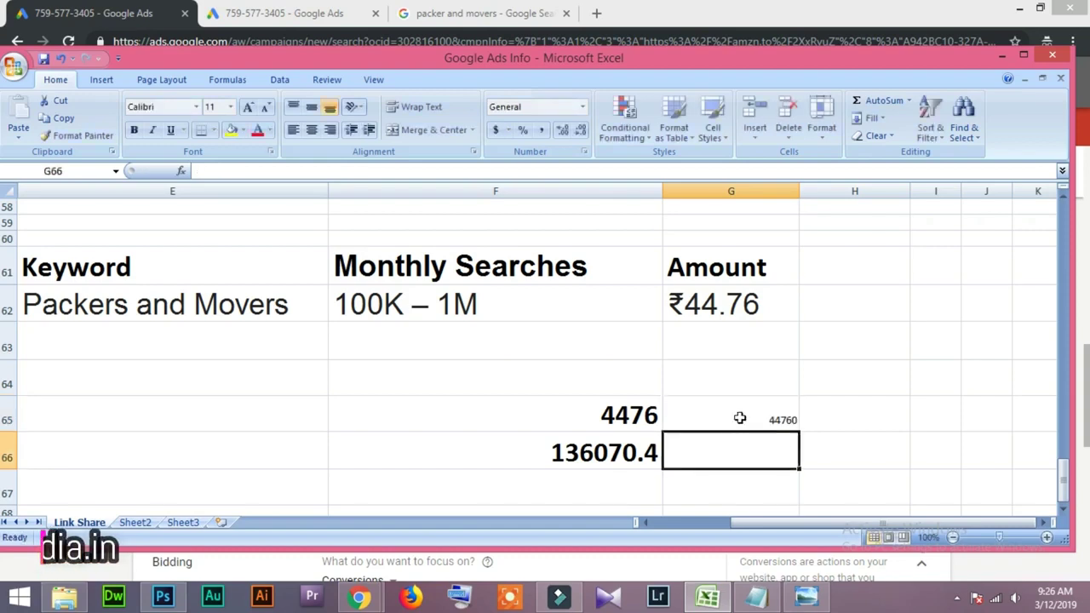
- Check the formula in G65 and delete that calculation from the cell
click(774, 424)
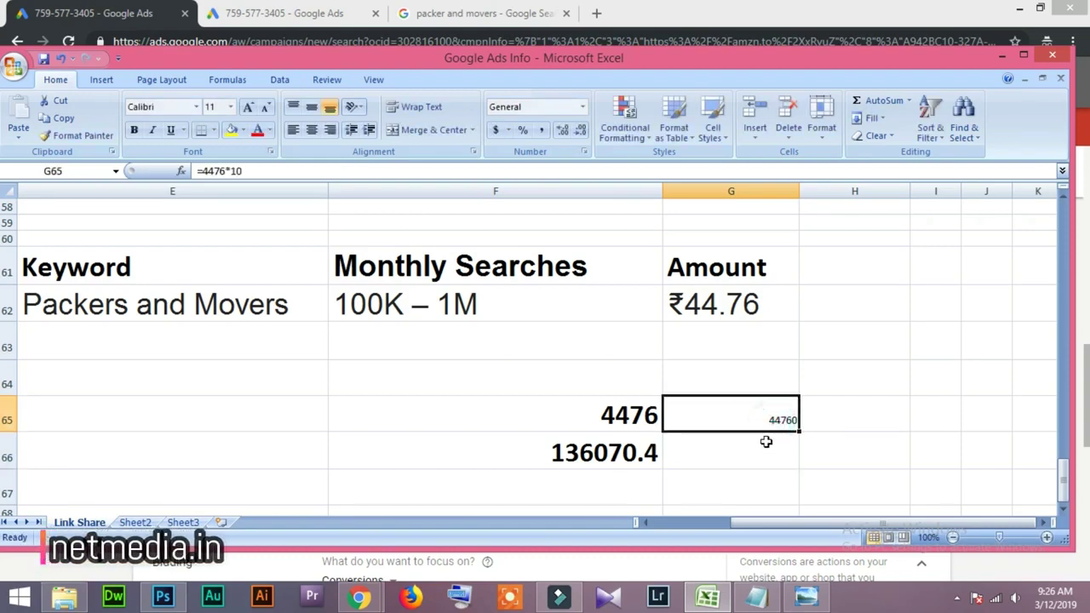
click(757, 460)
double_click(757, 419)
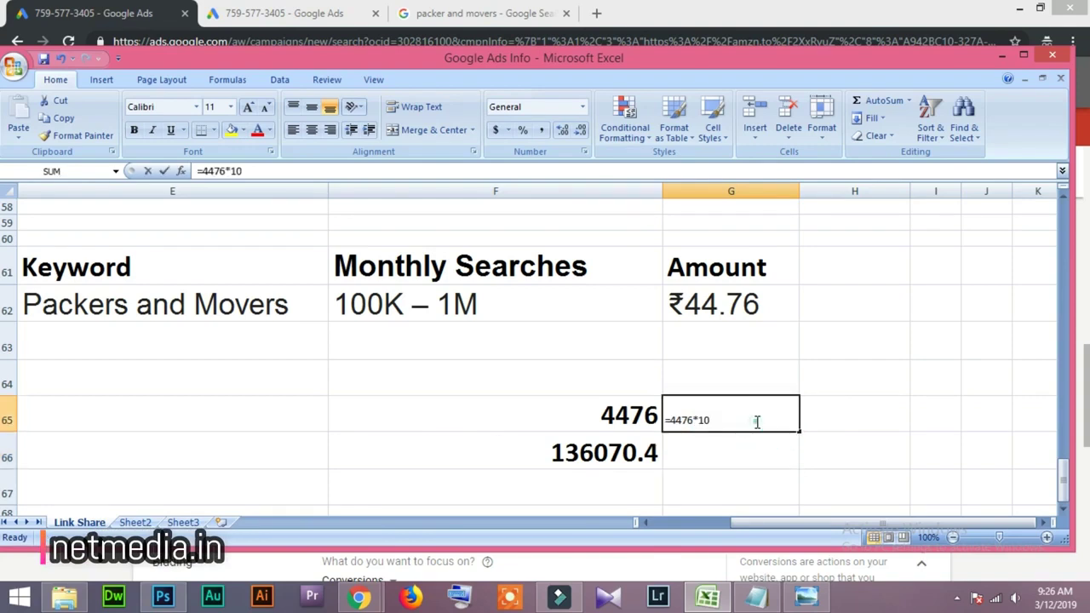
key(Return)
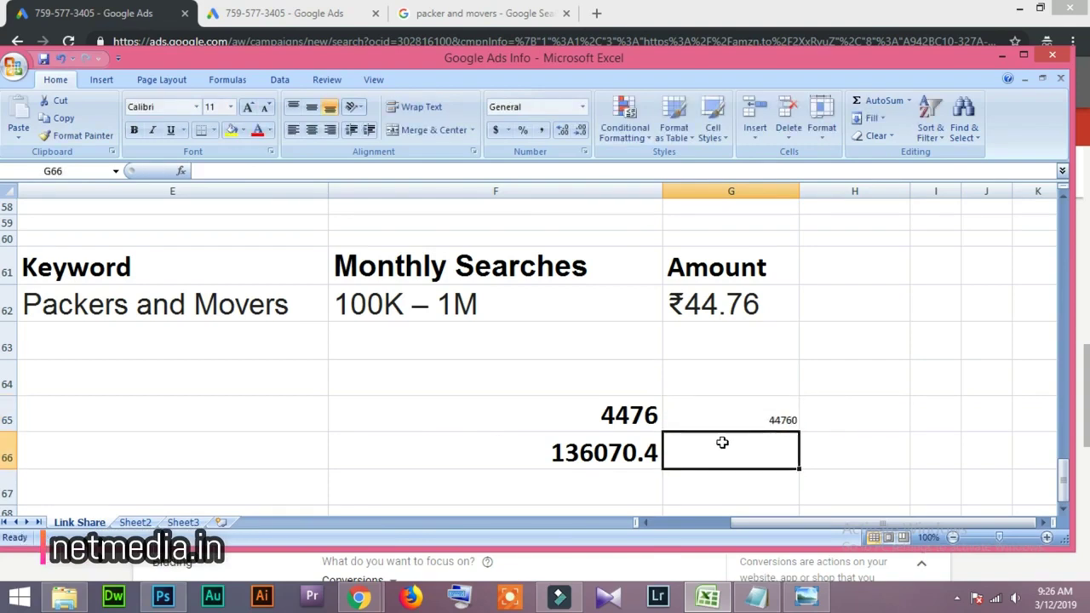
click(734, 419)
key(Delete)
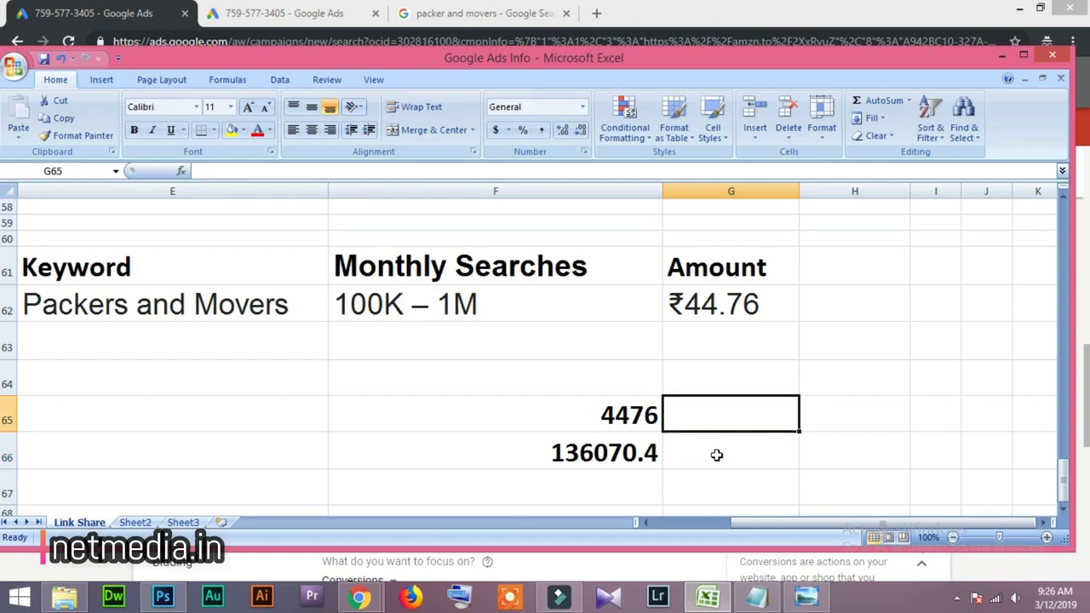
click(742, 451)
click(583, 454)
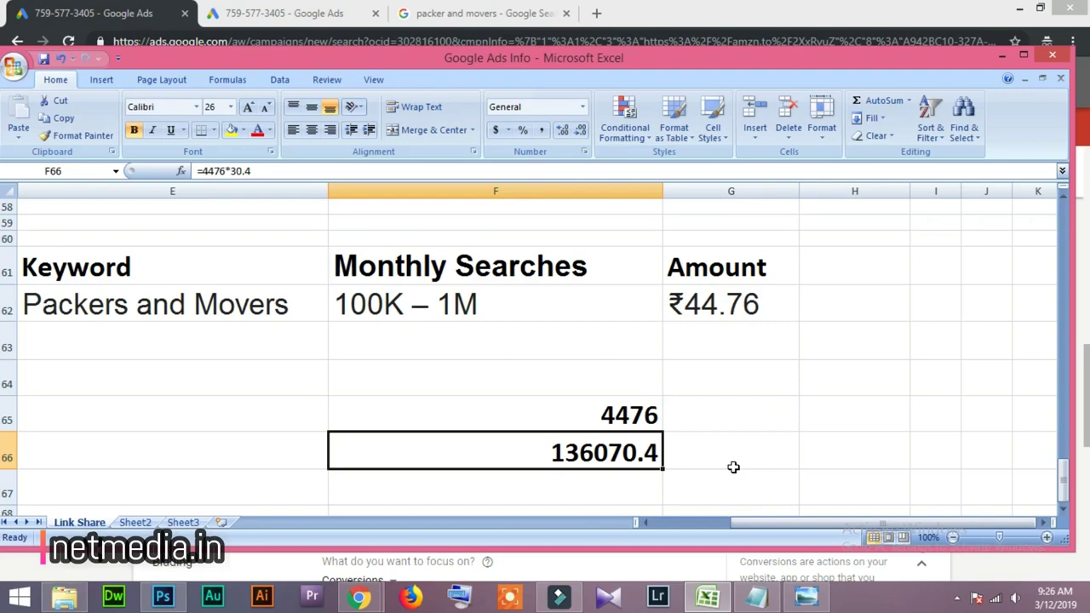
scroll(720, 456, down, 4)
click(431, 349)
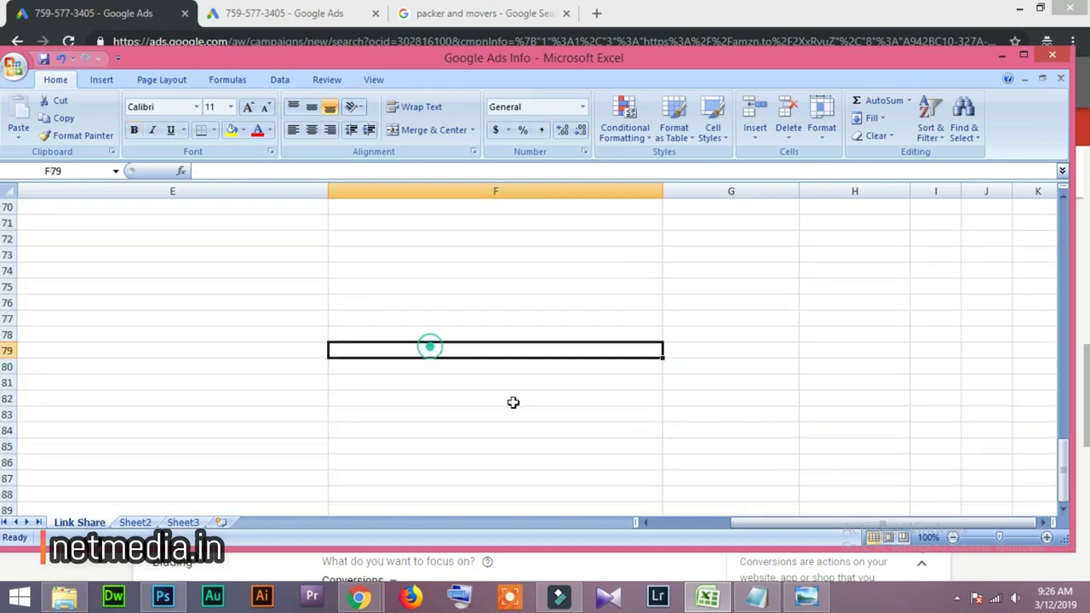
- Switch to the new Google Ads campaign in Chrome and activate the average daily budget field
mouse_move(358, 597)
click(305, 518)
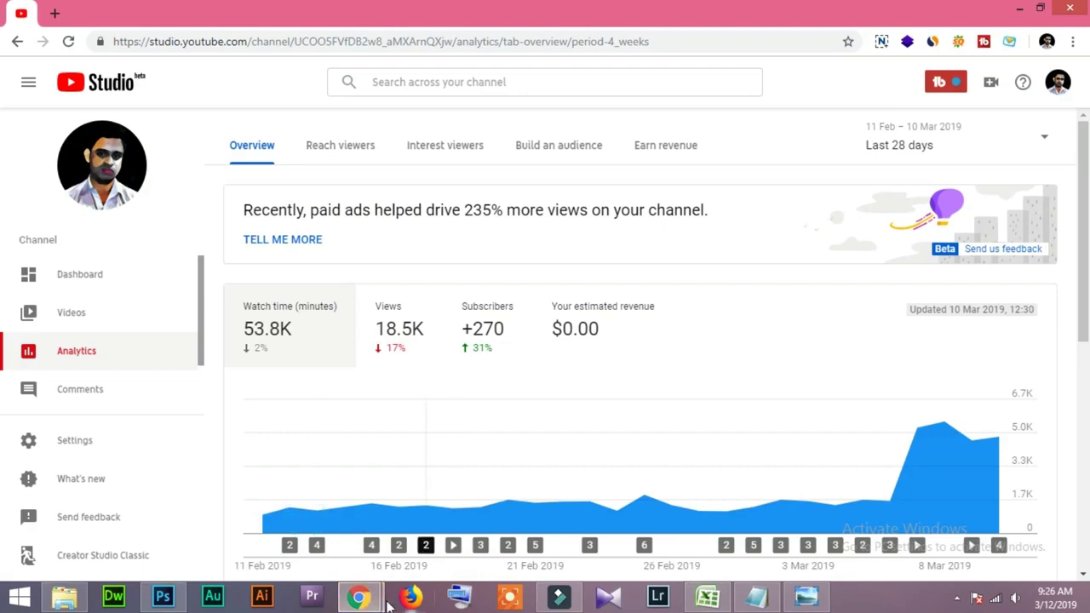
click(417, 518)
click(352, 397)
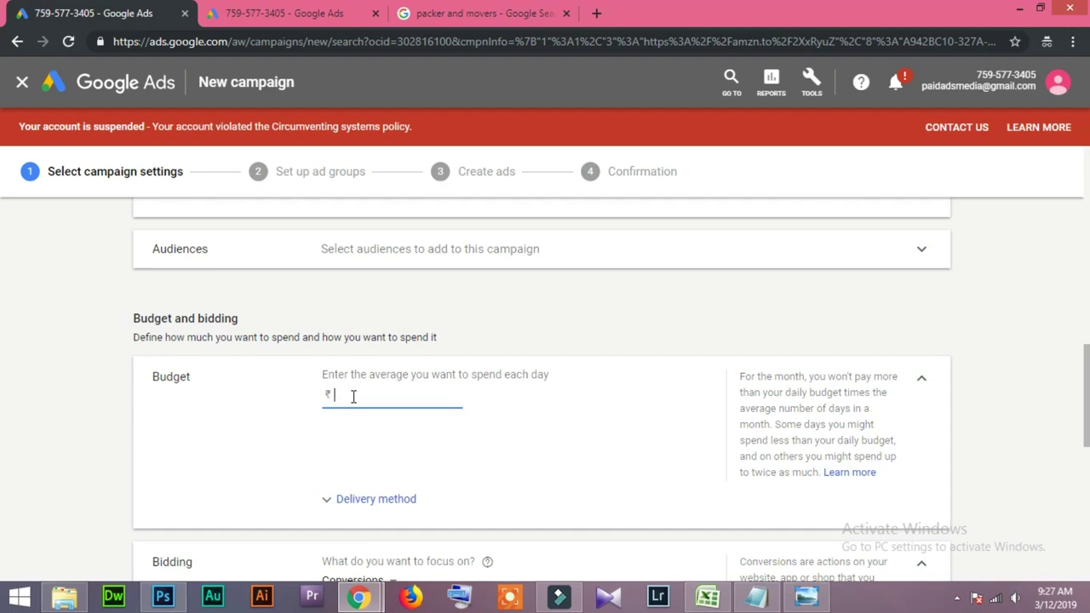
- Return to the Excel budget sheet and examine the Packers and Movers keyword's amount in G62
click(707, 596)
scroll(617, 451, up, 4)
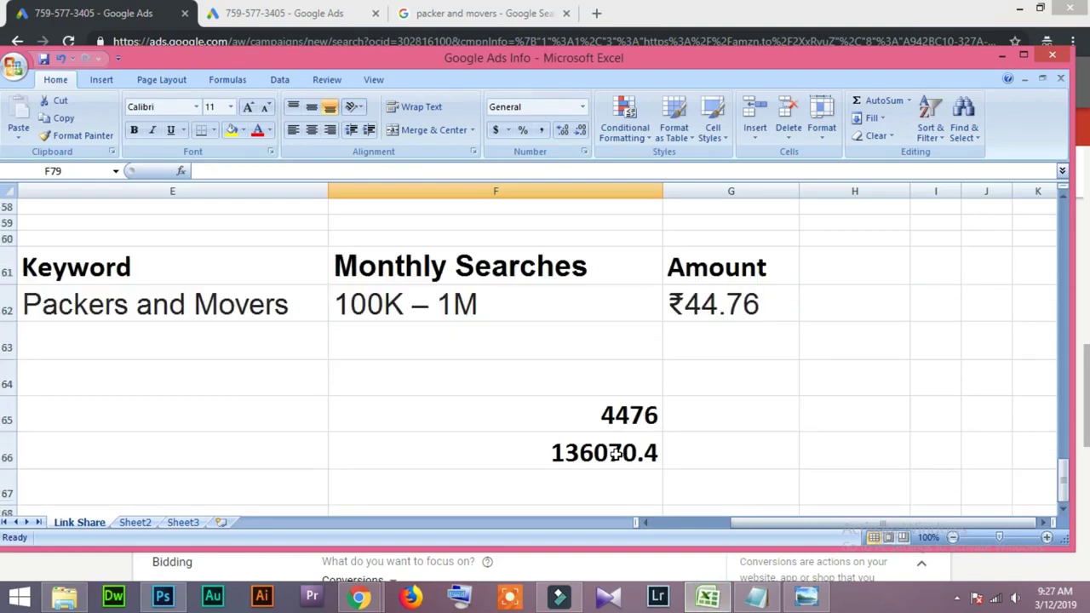
scroll(617, 450, down, 1)
click(686, 259)
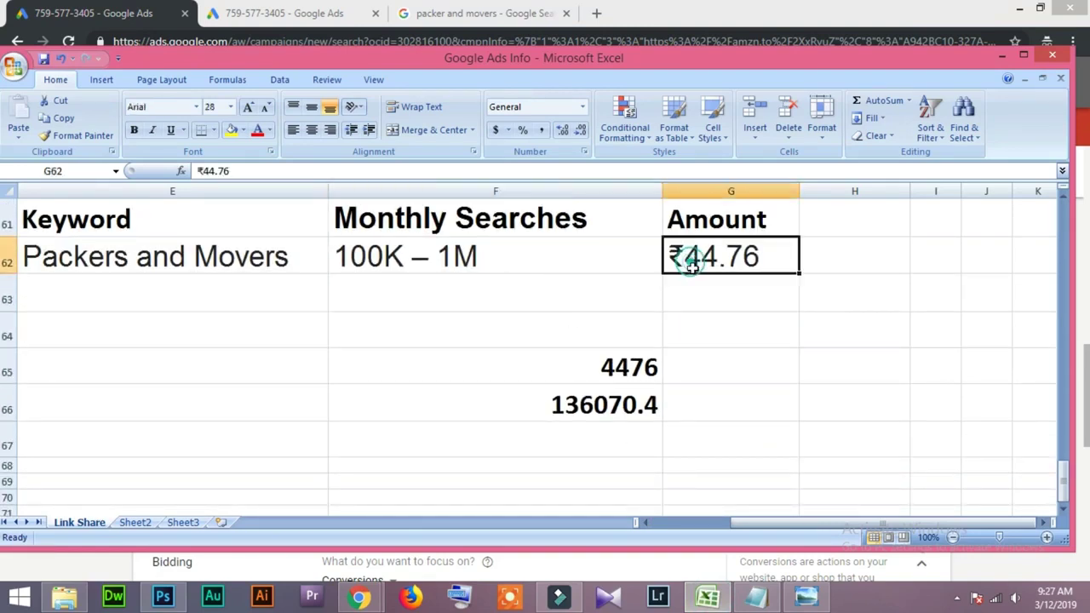
click(734, 264)
click(730, 293)
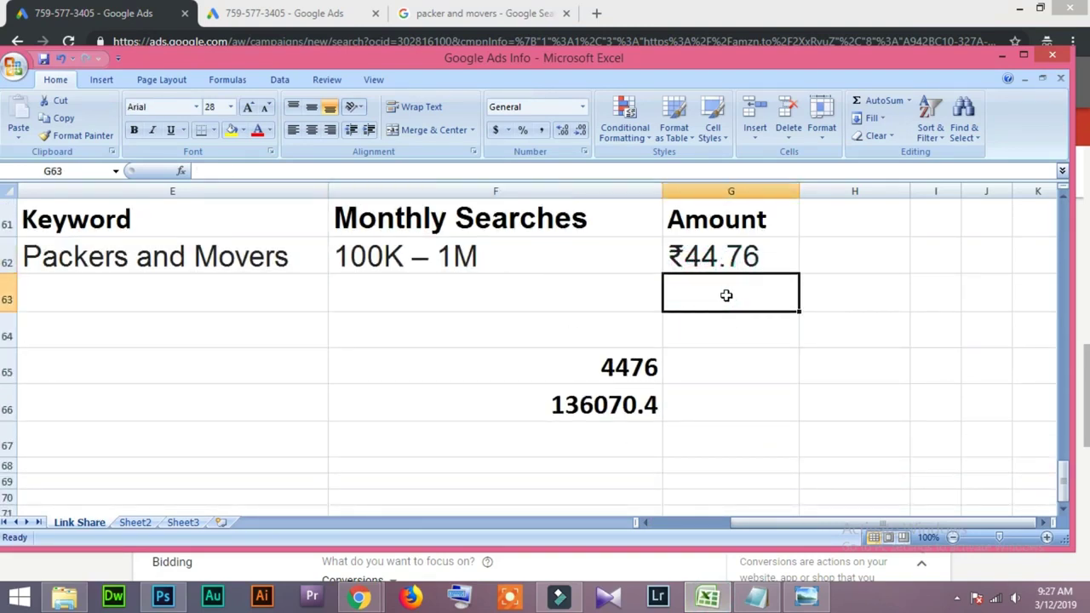
click(720, 263)
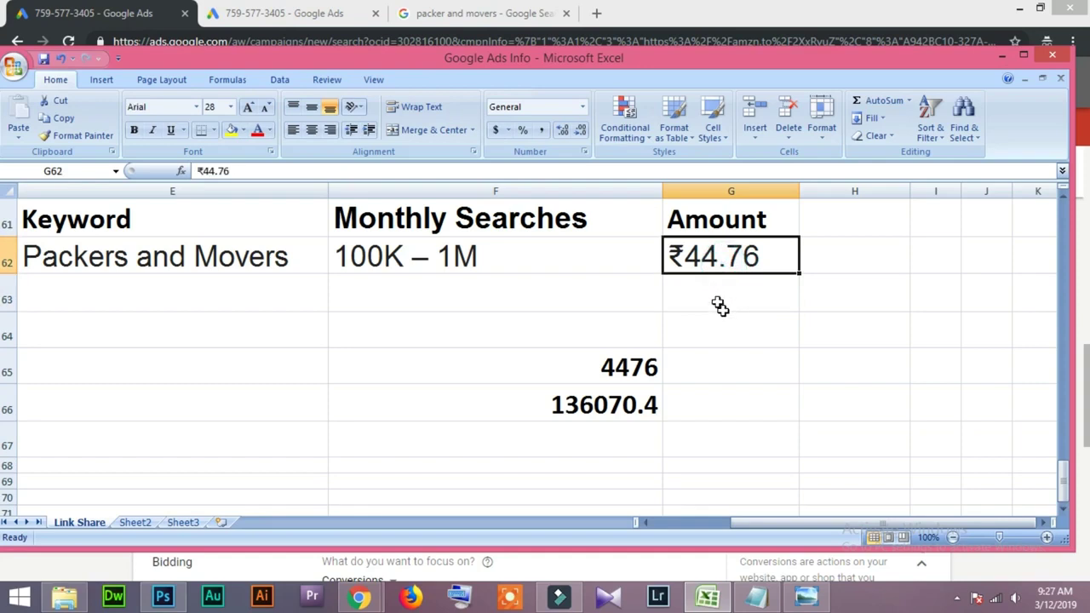
click(710, 259)
click(805, 261)
click(719, 259)
click(816, 250)
click(703, 257)
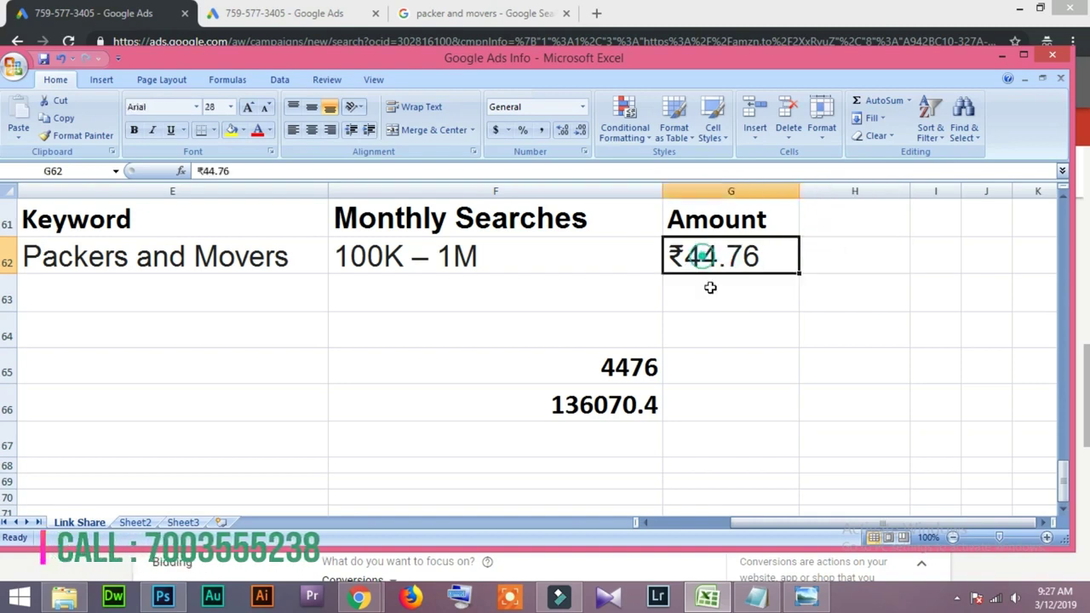
- Enter 50 in H62 beside the Packers and Movers keyword's amount
click(818, 254)
click(847, 265)
click(827, 263)
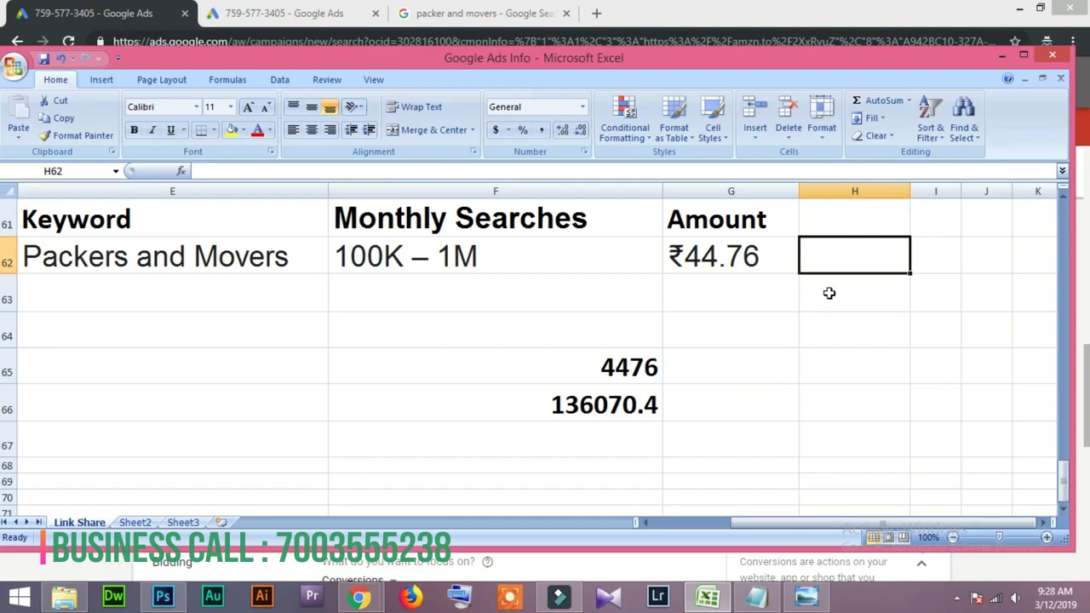
text(50)
key(Return)
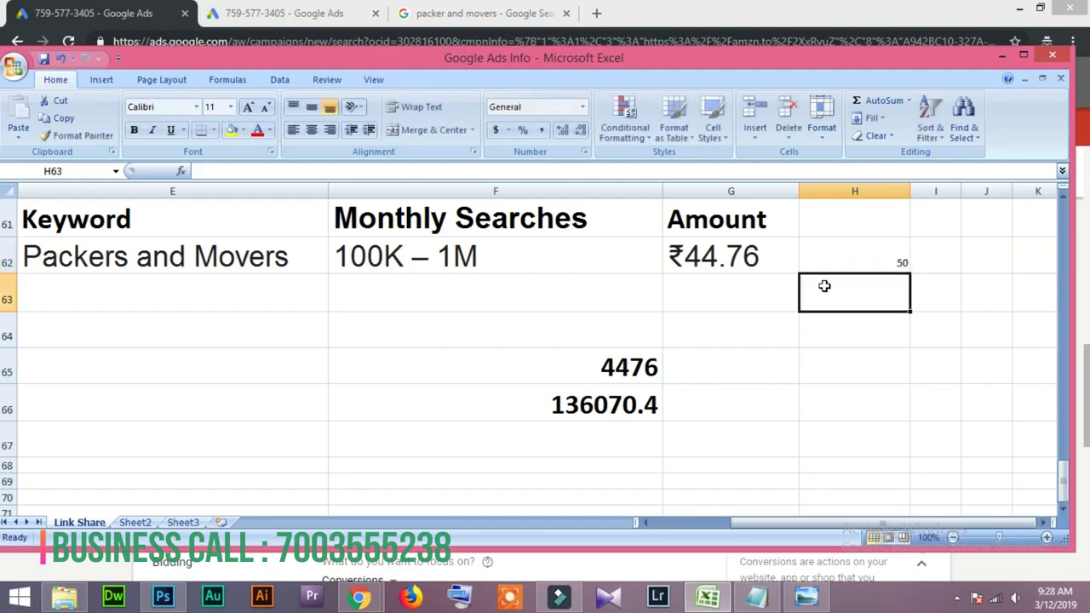
click(839, 252)
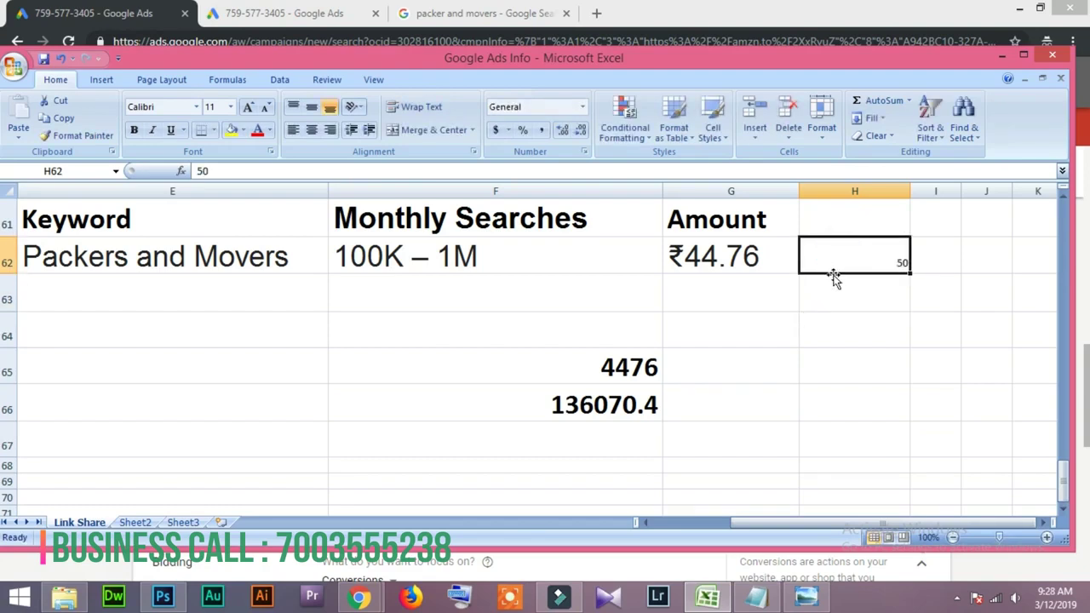
- Check the daily budget calculation in F65 and return to the campaign's average daily budget field in Google Ads
click(654, 363)
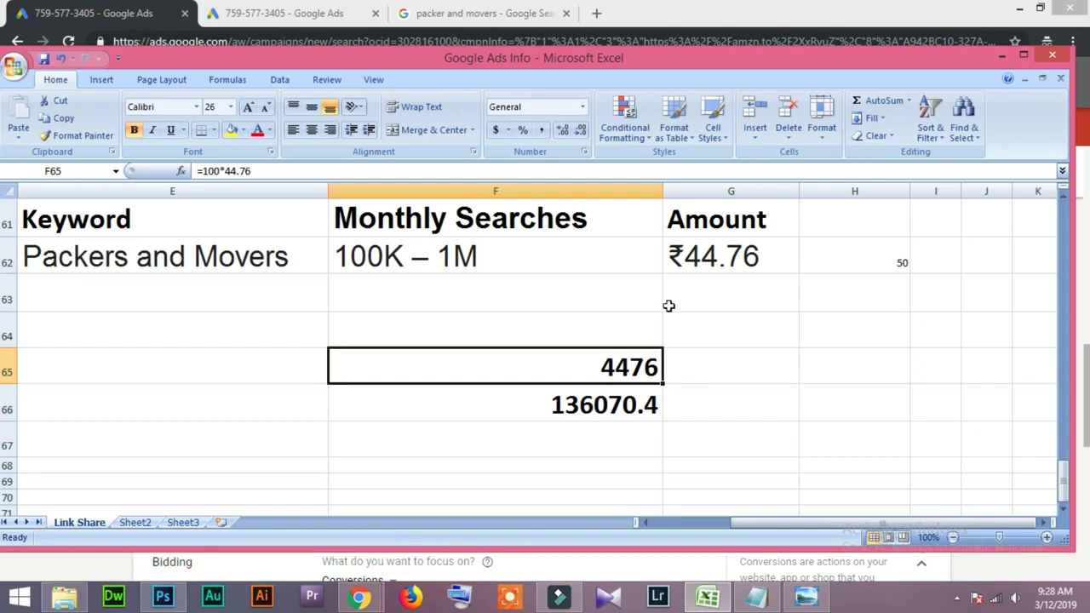
mouse_move(359, 596)
click(502, 528)
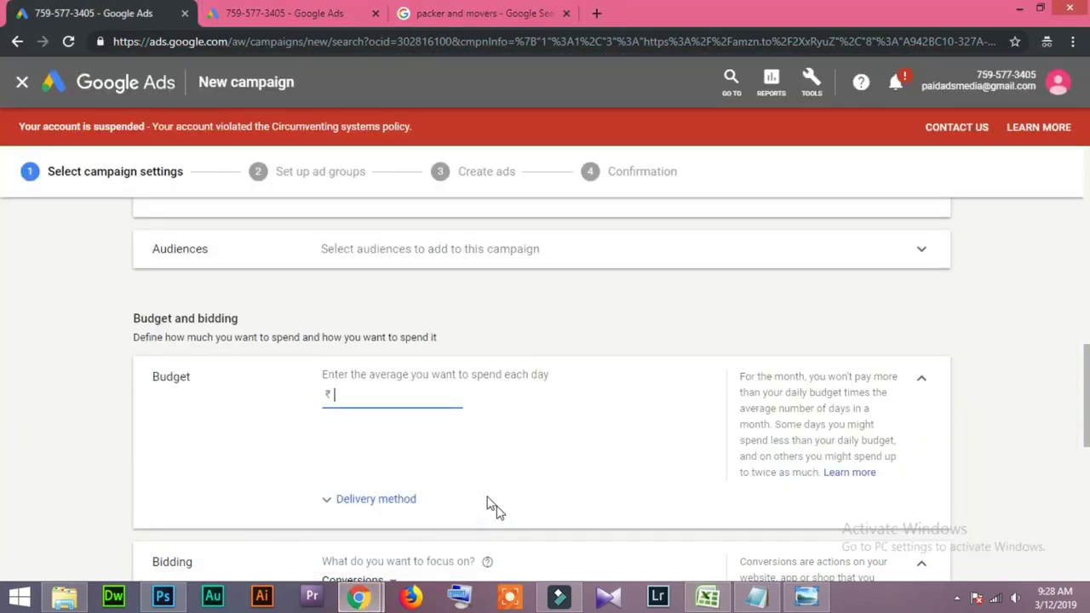
click(346, 395)
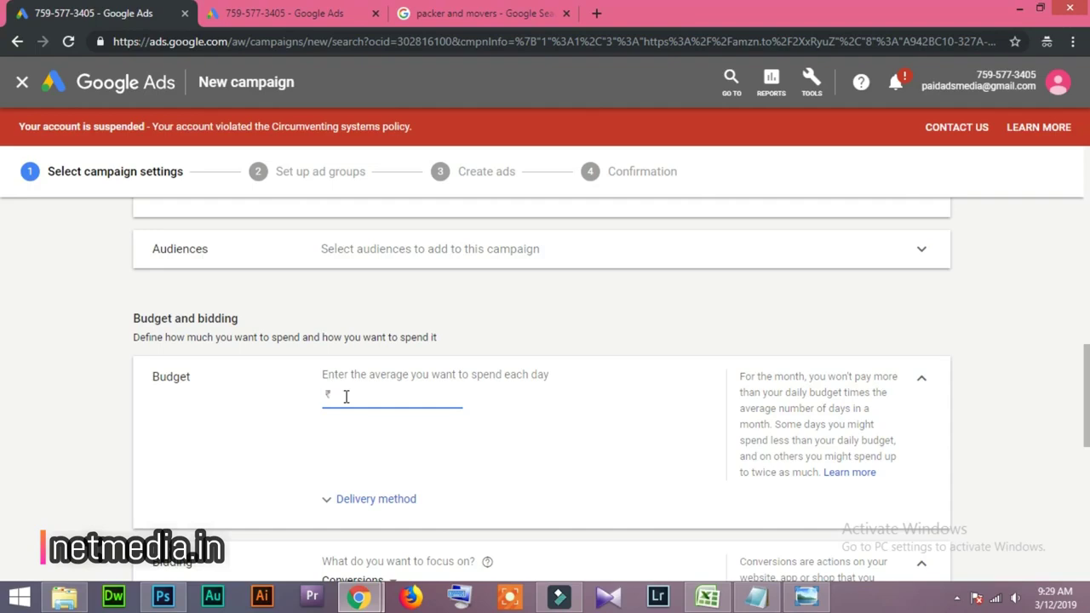
click(346, 396)
- Review the new campaign's settings for budget delivery, bidding, ad extensions, languages, audiences and locations
scroll(355, 433, down, 2)
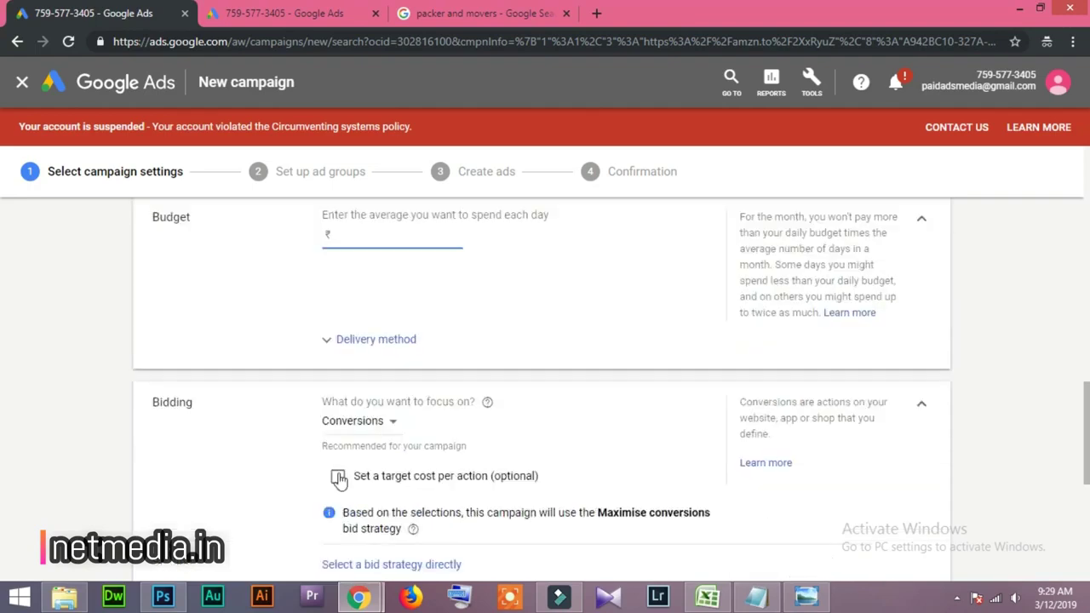
click(369, 339)
scroll(287, 452, down, 5)
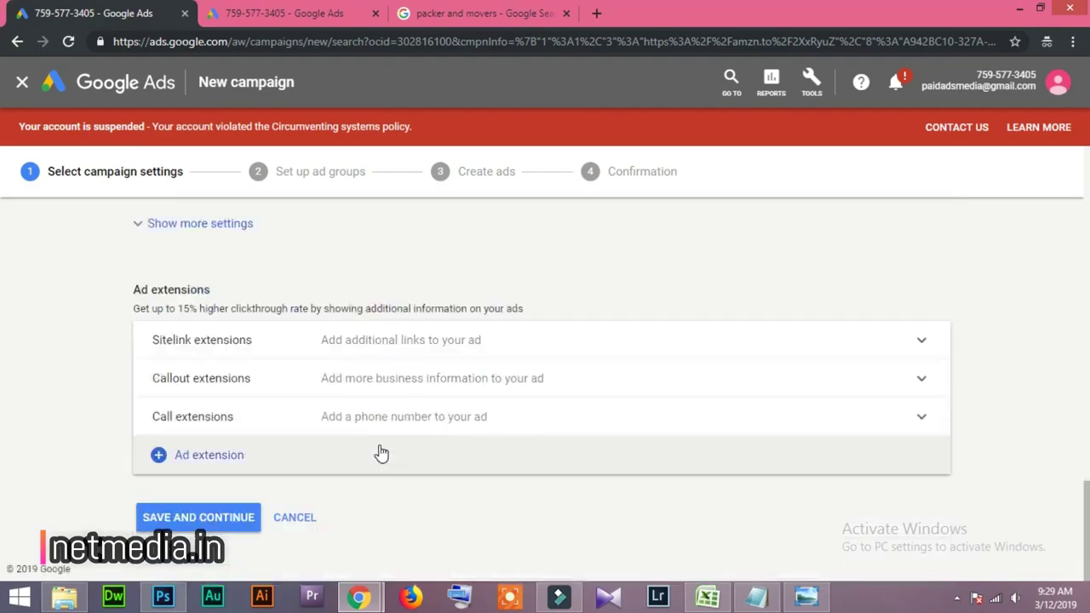
scroll(277, 483, up, 1)
scroll(277, 483, up, 8)
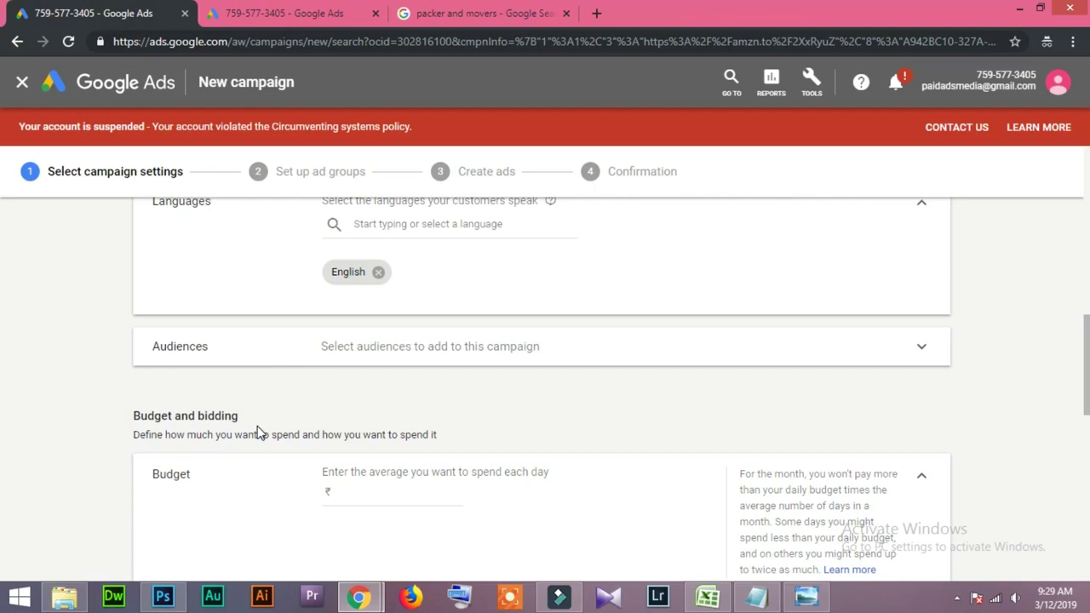
scroll(259, 430, up, 5)
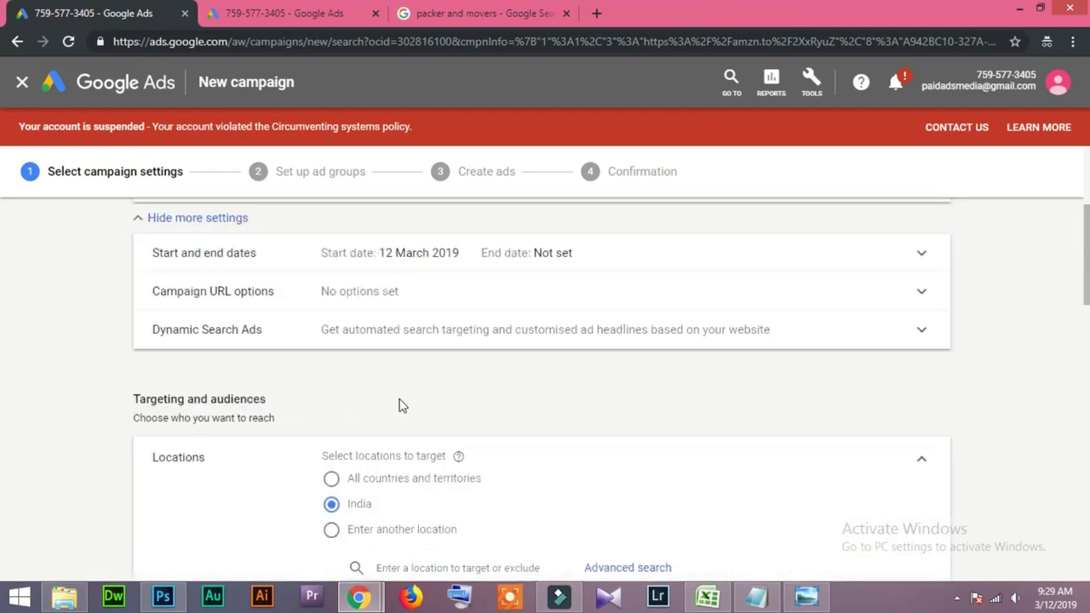